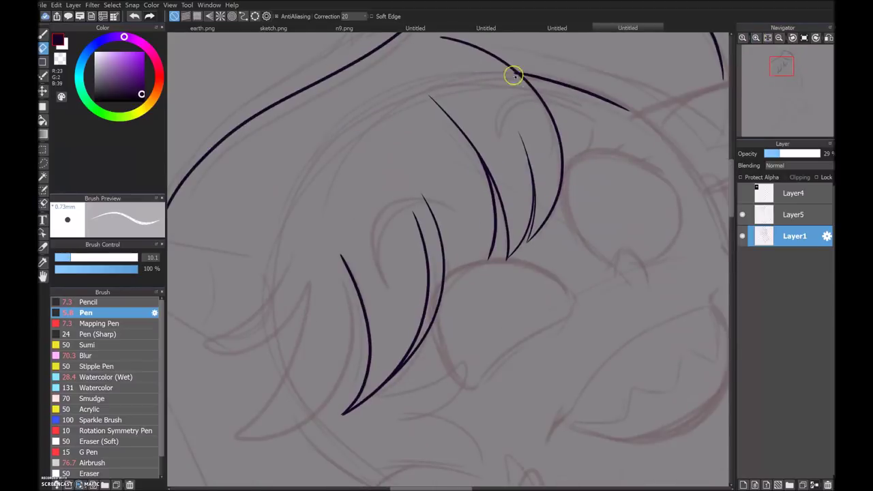
# Step: Ink the left outer contour of the character's hair over the sketch with the Pen brush
pyautogui.click(779, 38)
pyautogui.press('b')
pyautogui.moveTo(448, 228)
pyautogui.mouseDown()
pyautogui.moveTo(423, 245)
pyautogui.moveTo(442, 255)
pyautogui.moveTo(356, 69)
pyautogui.mouseUp()
pyautogui.click(756, 38)
pyautogui.moveTo(351, 68); pyautogui.dragTo(385, 290)
pyautogui.moveTo(330, 301); pyautogui.dragTo(389, 300)
# Step: Ink the curls and pointed tufts along the lower edge of the hair, undoing the misplaced stroke
pyautogui.moveTo(341, 357); pyautogui.dragTo(421, 419)
pyautogui.moveTo(392, 422); pyautogui.dragTo(468, 389)
pyautogui.moveTo(427, 430)
pyautogui.mouseDown()
pyautogui.moveTo(497, 370)
pyautogui.moveTo(520, 391)
pyautogui.mouseUp()
pyautogui.hotkey('ctrl', 'z')
pyautogui.moveTo(629, 248); pyautogui.dragTo(648, 311)
pyautogui.moveTo(635, 327)
pyautogui.mouseDown()
pyautogui.moveTo(634, 380)
pyautogui.moveTo(563, 405)
pyautogui.mouseUp()
pyautogui.moveTo(775, 76); pyautogui.dragTo(780, 87)
pyautogui.moveTo(471, 195)
pyautogui.mouseDown()
pyautogui.moveTo(478, 209)
pyautogui.moveTo(563, 201)
pyautogui.mouseUp()
pyautogui.moveTo(519, 184); pyautogui.dragTo(534, 195)
pyautogui.scroll(-1, 533, 165)
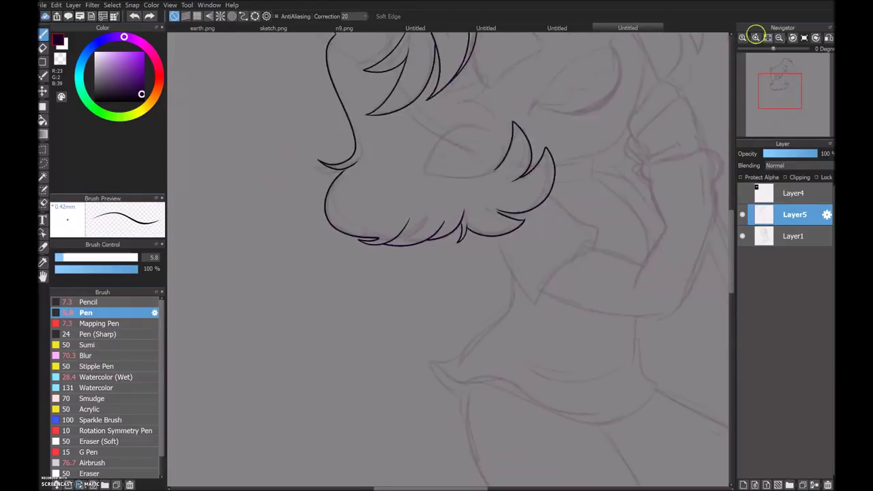
# Step: Undo the last stroke and ink the tuft on the left side of the hair
pyautogui.scroll(2, 571, 170)
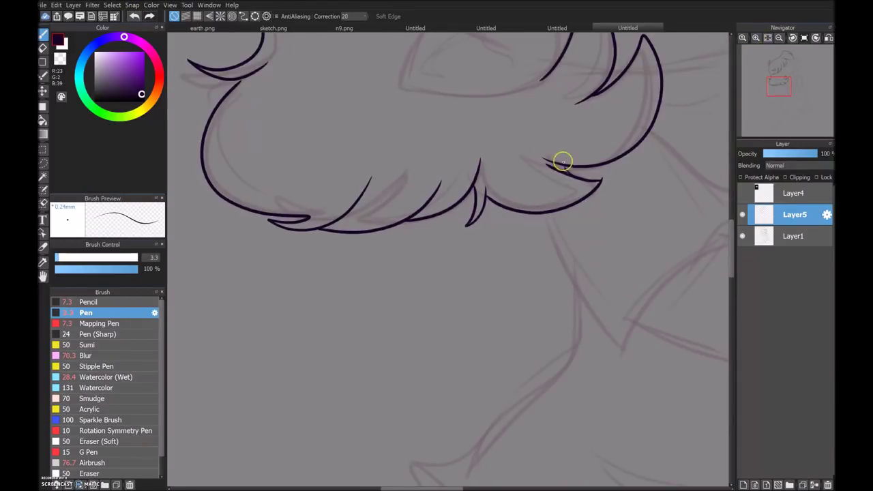
pyautogui.scroll(-3, 576, 177)
pyautogui.click(132, 17)
pyautogui.moveTo(300, 284); pyautogui.dragTo(252, 379)
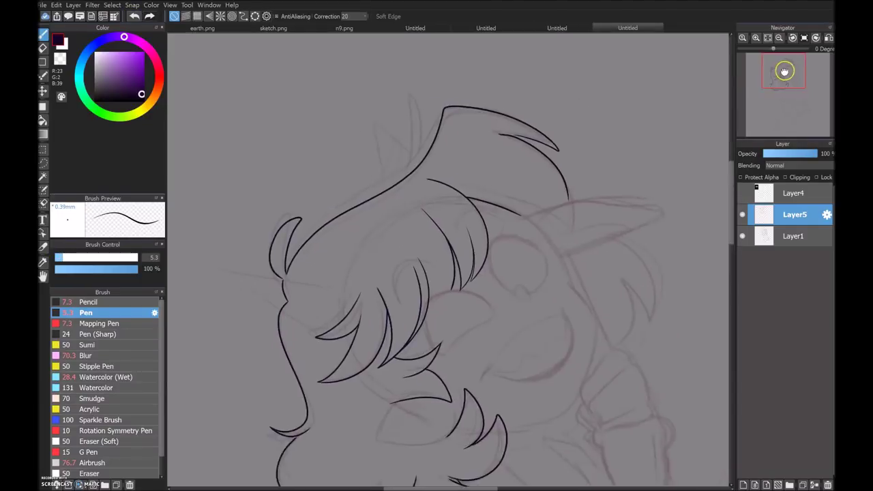
# Step: Ink the right-hand hair tufts and the face contour from the forehead down to the cheek
pyautogui.moveTo(566, 202); pyautogui.dragTo(602, 287)
pyautogui.scroll(3, 547, 299)
pyautogui.moveTo(472, 123); pyautogui.dragTo(599, 280)
pyautogui.hotkey('ctrl', 'z')
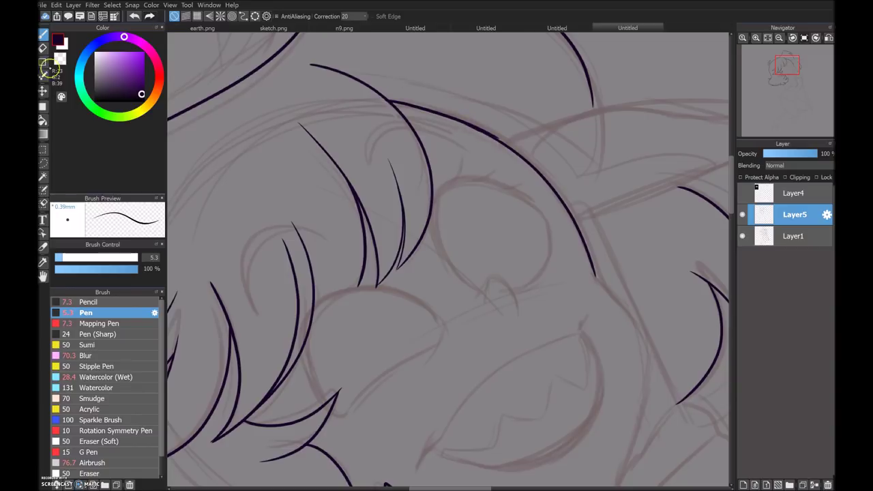
pyautogui.moveTo(788, 66); pyautogui.dragTo(790, 69)
pyautogui.moveTo(526, 170); pyautogui.dragTo(570, 226)
# Step: Ink the neck line and the shirt collar beneath the chin
pyautogui.moveTo(790, 69); pyautogui.dragTo(787, 78)
pyautogui.moveTo(566, 229); pyautogui.dragTo(554, 272)
pyautogui.moveTo(483, 286); pyautogui.dragTo(564, 277)
pyautogui.moveTo(556, 259); pyautogui.dragTo(566, 275)
pyautogui.moveTo(503, 310); pyautogui.dragTo(567, 273)
# Step: Ink the shoulder and upper chest lines running down from the collar, undoing the strokes that miss the sketch
pyautogui.moveTo(575, 280); pyautogui.dragTo(612, 315)
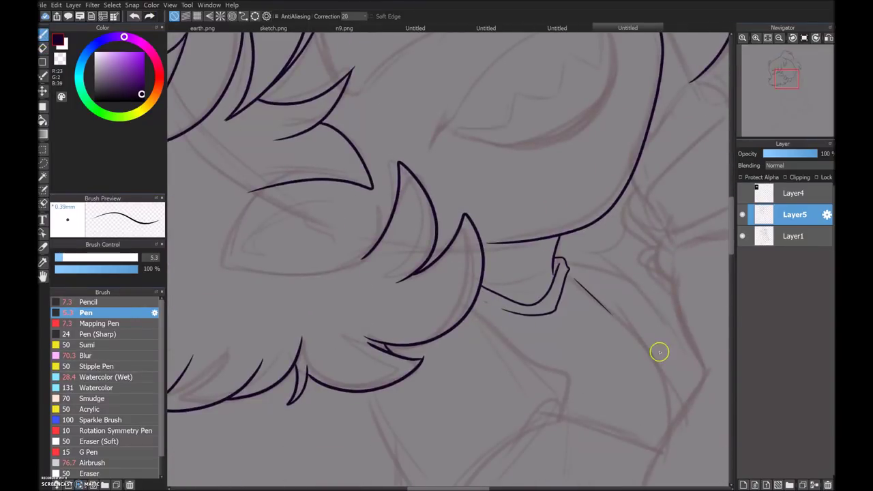
pyautogui.click(133, 15)
pyautogui.moveTo(567, 266); pyautogui.dragTo(642, 294)
pyautogui.hotkey('ctrl', 'z')
pyautogui.moveTo(660, 335); pyautogui.dragTo(593, 431)
pyautogui.hotkey('ctrl', 'z')
pyautogui.moveTo(499, 361); pyautogui.dragTo(602, 414)
# Step: Ink the curved chest line and the outline of the near short sleeve
pyautogui.click(776, 36)
pyautogui.moveTo(785, 75)
pyautogui.mouseDown()
pyautogui.moveTo(799, 88)
pyautogui.moveTo(793, 83)
pyautogui.mouseUp()
pyautogui.moveTo(481, 203); pyautogui.dragTo(531, 310)
pyautogui.moveTo(335, 194)
pyautogui.mouseDown()
pyautogui.moveTo(423, 295)
pyautogui.moveTo(321, 408)
pyautogui.mouseUp()
pyautogui.hotkey('ctrl', 'z')
pyautogui.hotkey('ctrl', 'z')
pyautogui.moveTo(421, 259)
pyautogui.mouseDown()
pyautogui.moveTo(325, 413)
pyautogui.moveTo(224, 275)
pyautogui.mouseUp()
# Step: Finish the fold of the sleeve opening and ink the upper edge of the bent arm
pyautogui.click(42, 47)
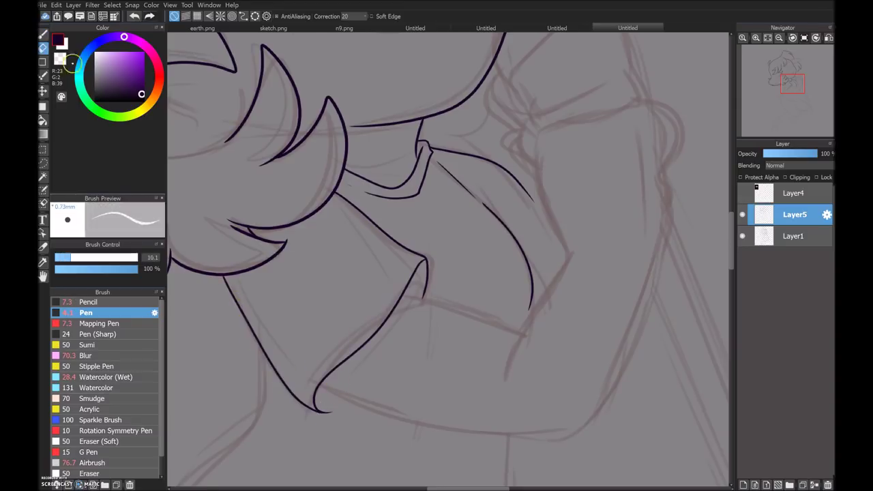
pyautogui.click(43, 34)
pyautogui.press('e')
pyautogui.press('b')
pyautogui.moveTo(387, 251); pyautogui.dragTo(312, 345)
pyautogui.hotkey('ctrl', 'z')
pyautogui.moveTo(403, 299); pyautogui.dragTo(525, 337)
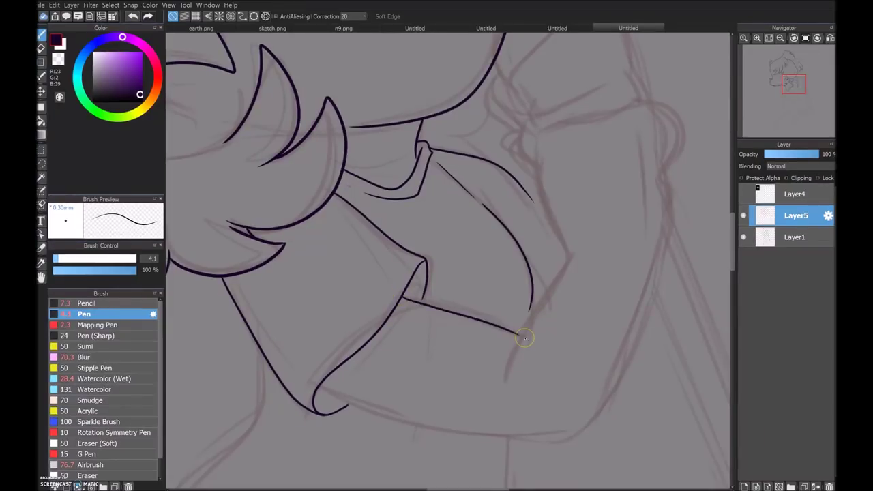
# Step: Ink the inner edge of the raised forearm and the rounded contours around the wrist
pyautogui.moveTo(590, 224); pyautogui.dragTo(515, 408)
pyautogui.hotkey('ctrl', 'z')
pyautogui.moveTo(514, 273); pyautogui.dragTo(594, 267)
pyautogui.hotkey('ctrl', 'z')
pyautogui.moveTo(483, 287); pyautogui.dragTo(610, 319)
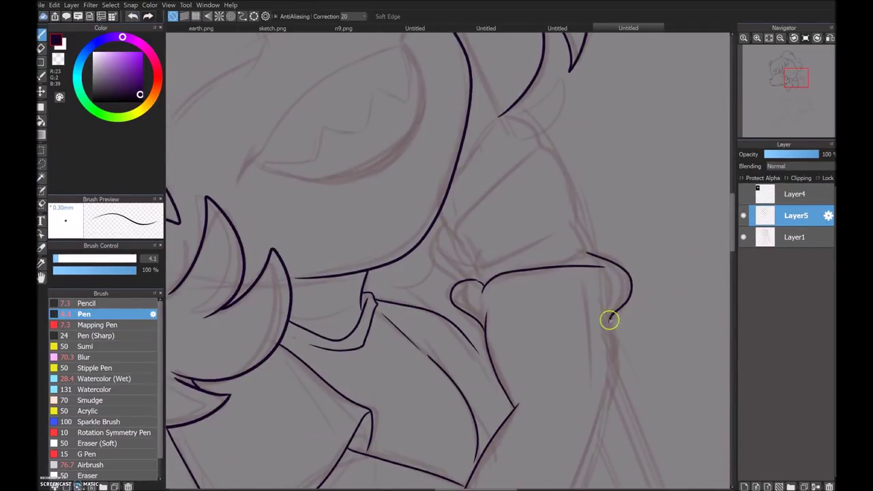
# Step: Ink the clenched hand's outline and the lines separating its fingers
pyautogui.scroll(1, 499, 295)
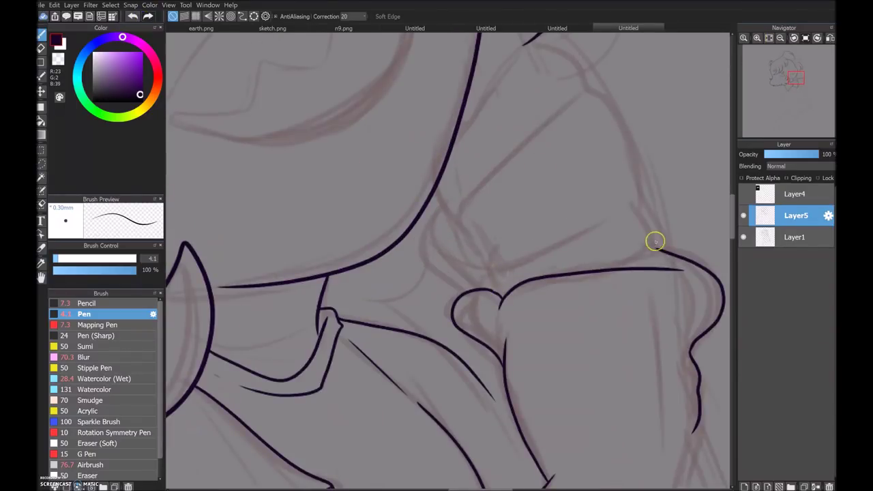
pyautogui.moveTo(653, 252); pyautogui.dragTo(585, 101)
pyautogui.moveTo(634, 202); pyautogui.dragTo(507, 277)
pyautogui.moveTo(580, 104)
pyautogui.mouseDown()
pyautogui.moveTo(470, 262)
pyautogui.moveTo(596, 102)
pyautogui.moveTo(484, 104)
pyautogui.moveTo(458, 236)
pyautogui.moveTo(421, 243)
pyautogui.moveTo(501, 290)
pyautogui.mouseUp()
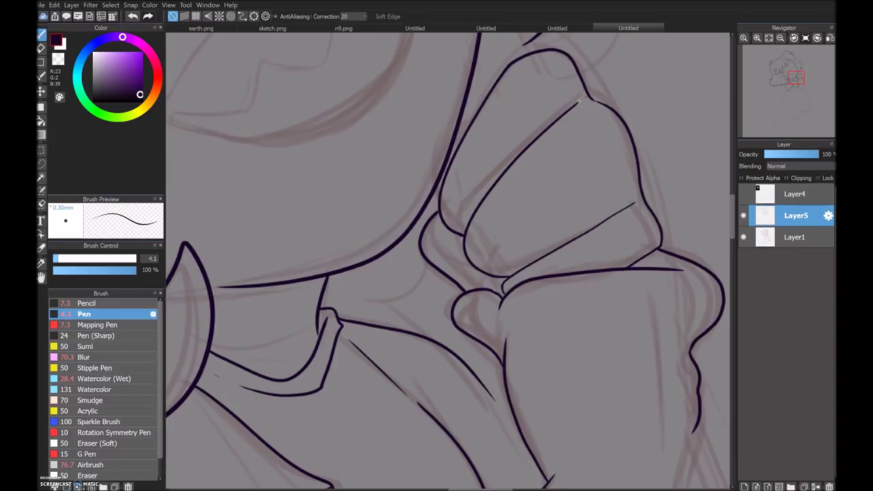
# Step: Ink the forearm's outer edge and the arm's underside, joining them in a rounded elbow
pyautogui.click(781, 37)
pyautogui.scroll(-5, 467, 130)
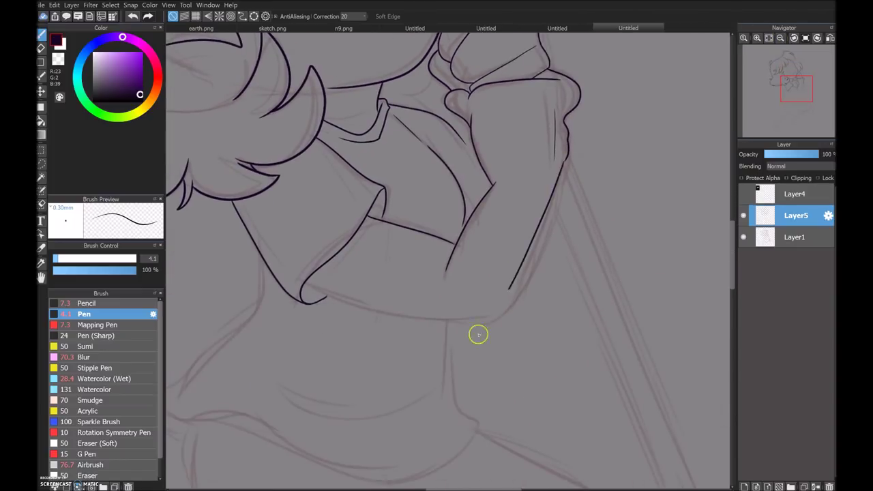
pyautogui.moveTo(565, 161); pyautogui.dragTo(496, 318)
pyautogui.moveTo(305, 299); pyautogui.dragTo(492, 318)
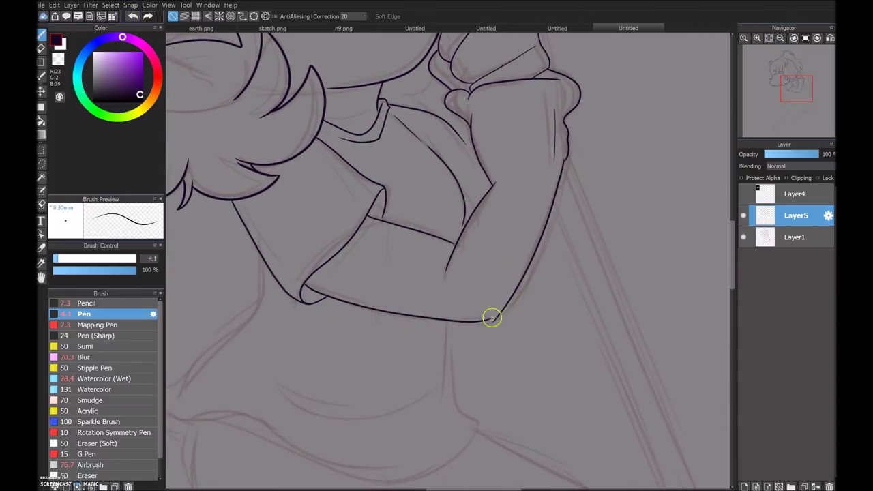
pyautogui.scroll(1, 432, 318)
pyautogui.press('e')
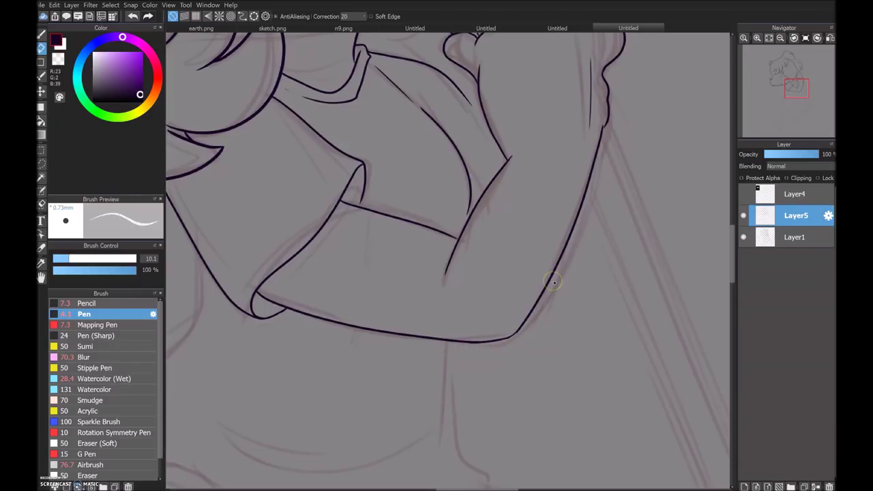
# Step: Ink the waist and the flared hem of the shirt
pyautogui.press('b')
pyautogui.moveTo(361, 204)
pyautogui.mouseDown()
pyautogui.moveTo(263, 182)
pyautogui.moveTo(567, 212)
pyautogui.mouseUp()
pyautogui.scroll(-1, 263, 183)
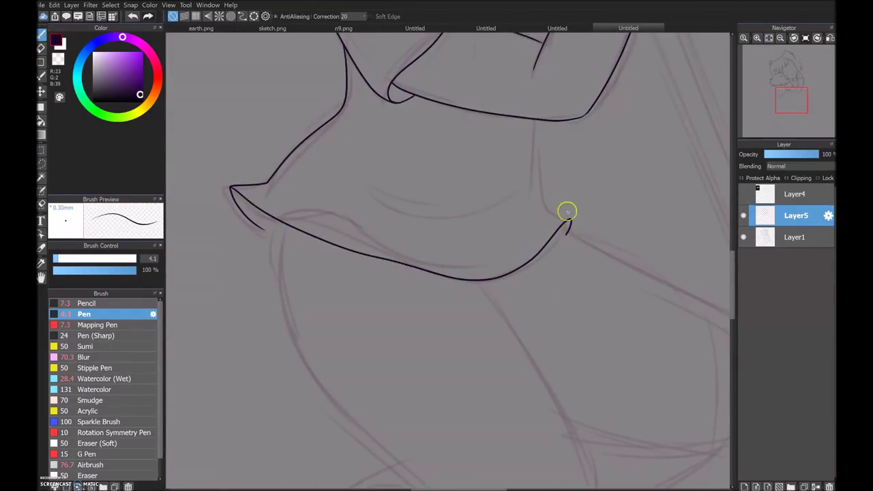
# Step: Ink the outlines of both bent legs below the shirt hem
pyautogui.click(776, 37)
pyautogui.click(792, 111)
pyautogui.moveTo(315, 95); pyautogui.dragTo(419, 276)
pyautogui.moveTo(455, 135)
pyautogui.mouseDown()
pyautogui.moveTo(497, 314)
pyautogui.moveTo(297, 386)
pyautogui.mouseUp()
pyautogui.moveTo(388, 260); pyautogui.dragTo(410, 281)
pyautogui.moveTo(535, 110); pyautogui.dragTo(638, 229)
pyautogui.moveTo(537, 232); pyautogui.dragTo(626, 238)
# Step: Ink the lower legs, ankle cuff and both feet, and clean up the front foot's lines with the eraser
pyautogui.click(779, 122)
pyautogui.moveTo(672, 174); pyautogui.dragTo(586, 234)
pyautogui.moveTo(388, 253); pyautogui.dragTo(452, 254)
pyautogui.click(133, 16)
pyautogui.click(147, 15)
pyautogui.click(147, 16)
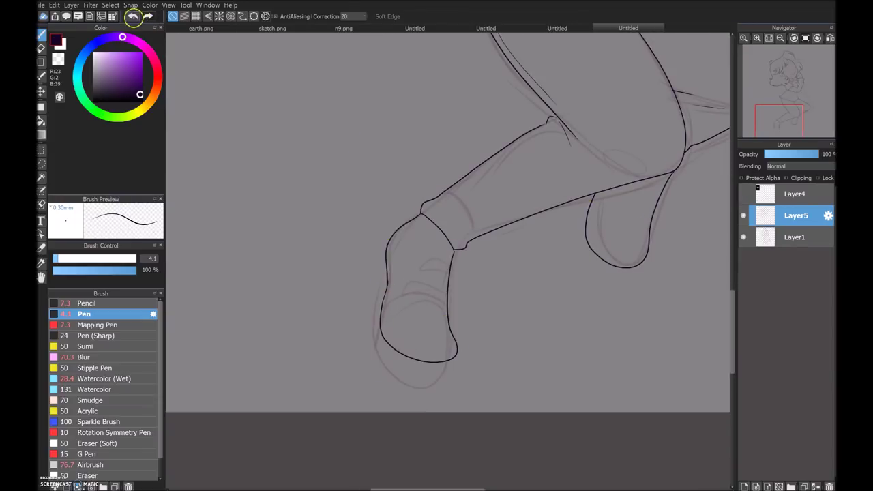
pyautogui.scroll(2, 318, 368)
pyautogui.press('e')
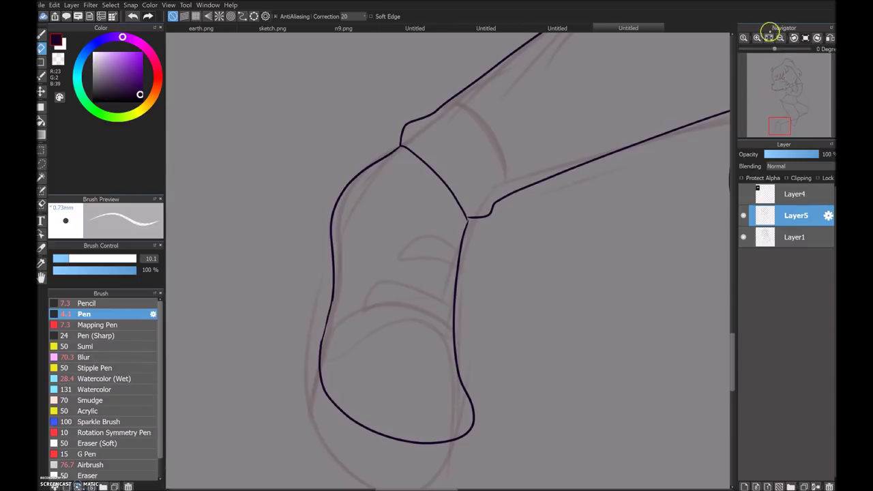
# Step: Ink the pointed ear between the hair tufts, including its inner fold lines
pyautogui.click(769, 35)
pyautogui.click(798, 95)
pyautogui.click(758, 34)
pyautogui.click(789, 86)
pyautogui.press('b')
pyautogui.moveTo(315, 290)
pyautogui.mouseDown()
pyautogui.moveTo(365, 361)
pyautogui.moveTo(306, 341)
pyautogui.mouseUp()
pyautogui.moveTo(355, 310); pyautogui.dragTo(382, 351)
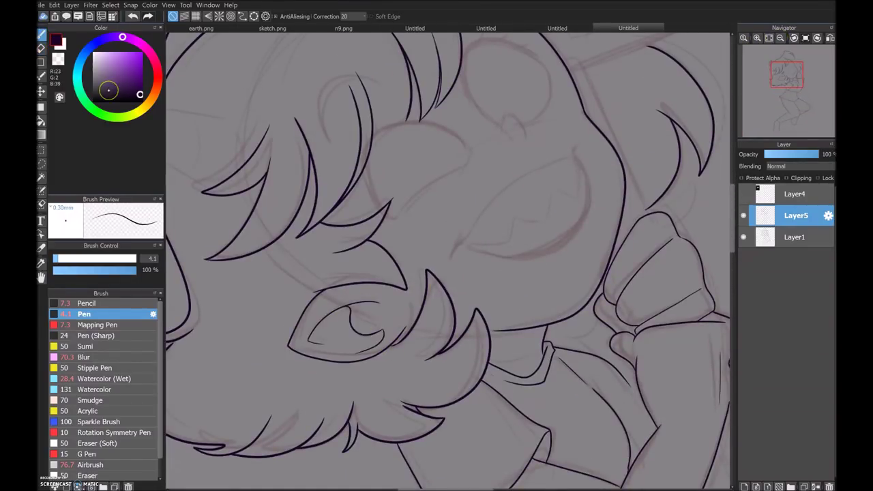
# Step: Ink the open mouth's outline, select it and adjust its size with a free transform
pyautogui.click(759, 35)
pyautogui.moveTo(460, 327)
pyautogui.mouseDown()
pyautogui.moveTo(618, 201)
pyautogui.moveTo(459, 330)
pyautogui.moveTo(543, 340)
pyautogui.moveTo(457, 331)
pyautogui.mouseUp()
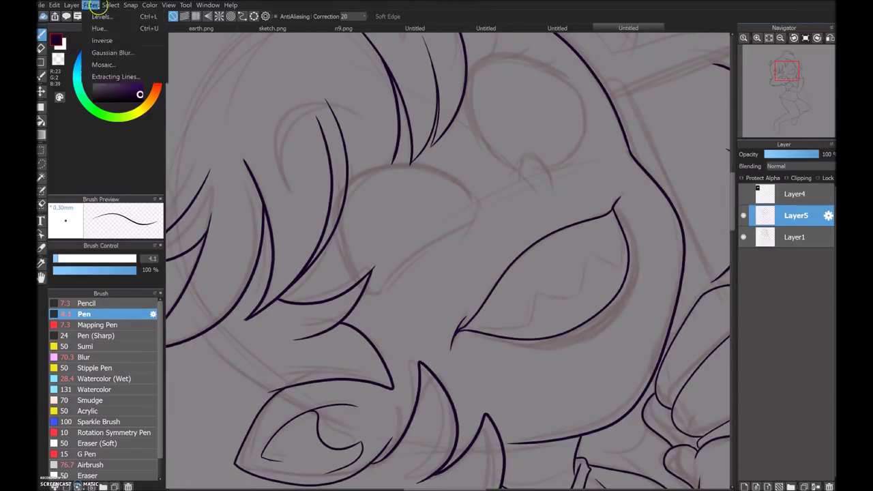
pyautogui.click(41, 164)
pyautogui.moveTo(646, 171); pyautogui.dragTo(418, 378)
pyautogui.hotkey('ctrl', 't')
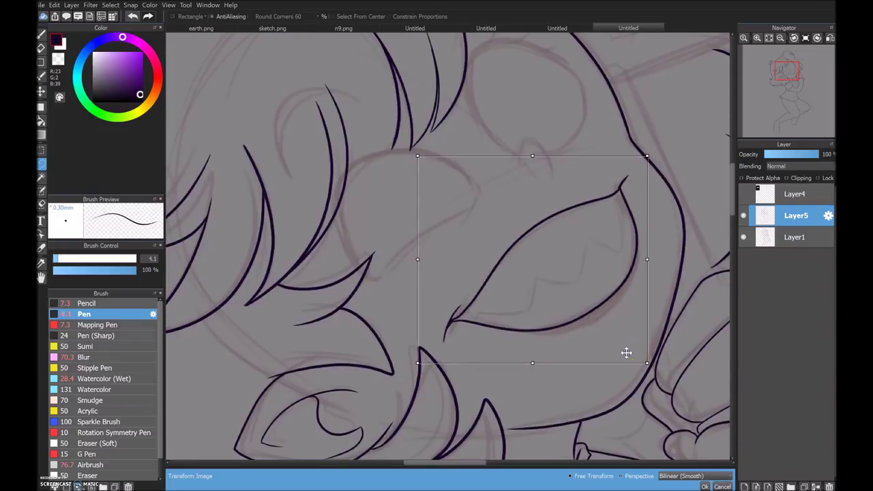
pyautogui.moveTo(647, 363); pyautogui.dragTo(648, 370)
pyautogui.press('Return')
pyautogui.click(110, 5)
pyautogui.click(108, 31)
# Step: Ink the jagged teeth inside the mouth, the dark mouth corners and the small nose
pyautogui.press('b')
pyautogui.click(757, 38)
pyautogui.moveTo(548, 233)
pyautogui.mouseDown()
pyautogui.moveTo(543, 319)
pyautogui.moveTo(422, 352)
pyautogui.mouseUp()
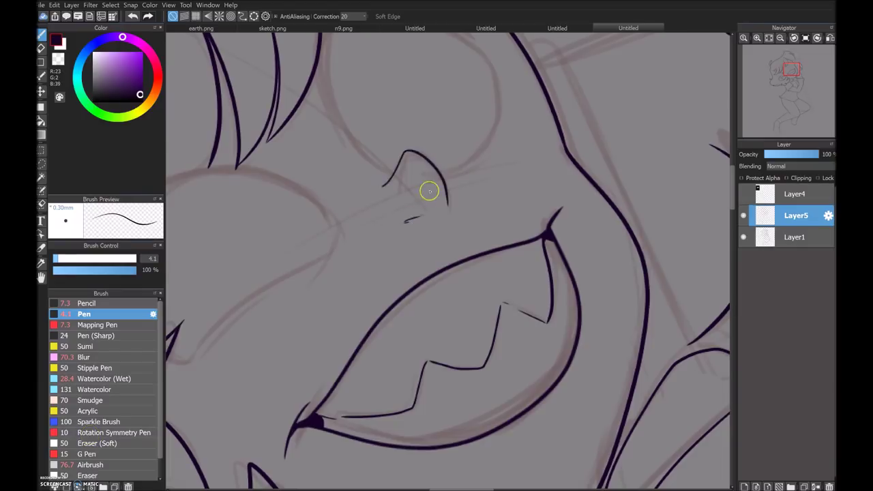
# Step: Ink the two arched eyebrows over the bangs, undoing the strokes that do not fit
pyautogui.scroll(-3, 429, 191)
pyautogui.hotkey('ctrl', 'z')
pyautogui.moveTo(478, 171); pyautogui.dragTo(445, 236)
pyautogui.click(132, 16)
pyautogui.click(758, 38)
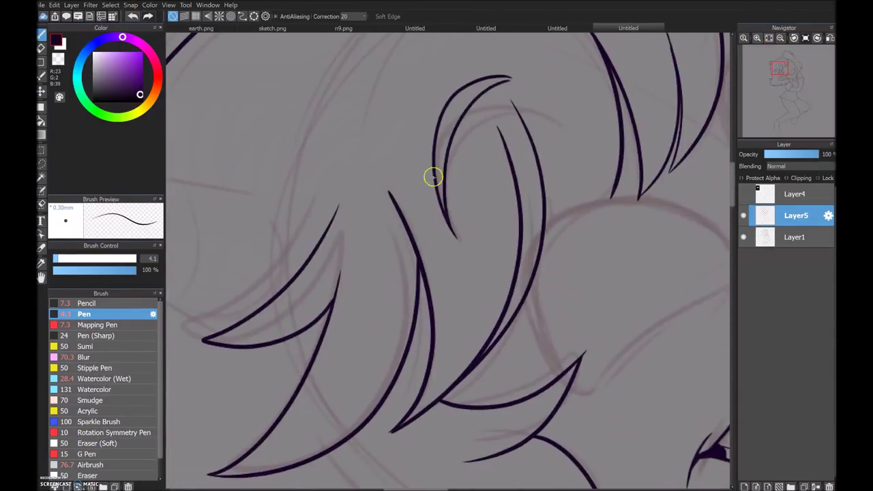
pyautogui.click(780, 37)
pyautogui.click(133, 15)
pyautogui.moveTo(340, 249); pyautogui.dragTo(473, 204)
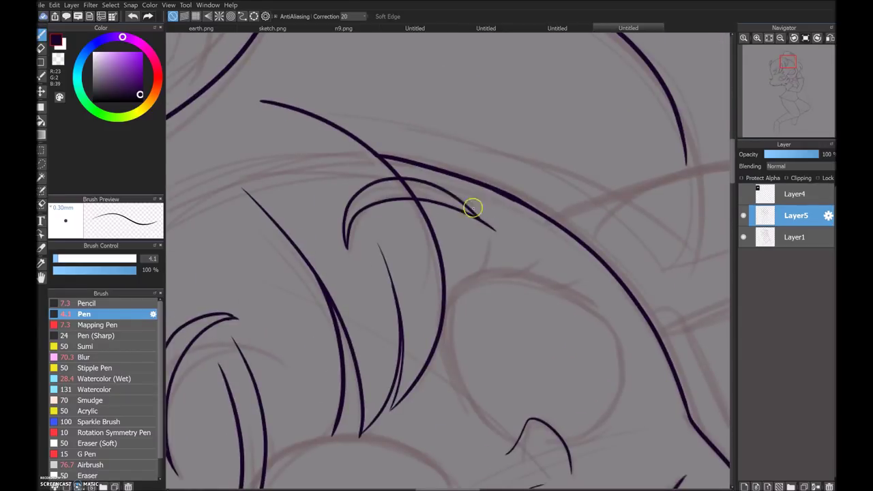
# Step: Add a new layer beneath the line art and outline both eyes in dark red
pyautogui.click(757, 38)
pyautogui.click(781, 38)
pyautogui.scroll(2, 393, 353)
pyautogui.click(744, 487)
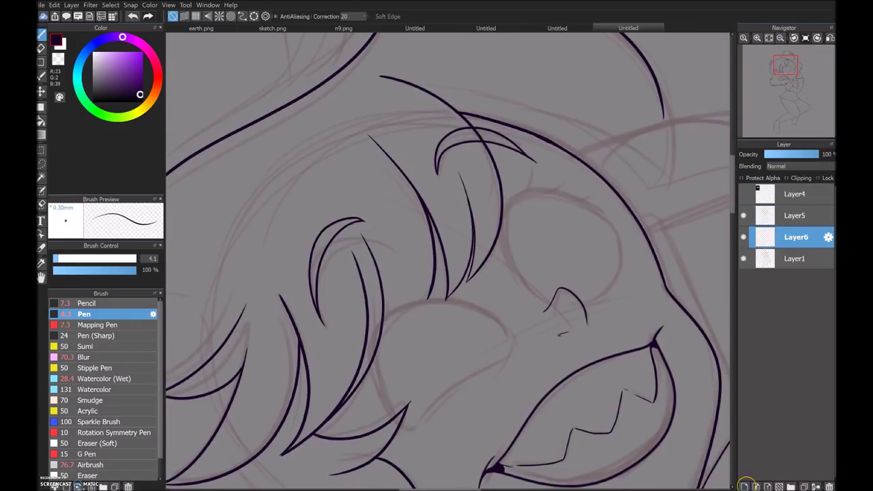
pyautogui.moveTo(551, 306); pyautogui.dragTo(580, 300)
pyautogui.moveTo(505, 360); pyautogui.dragTo(409, 428)
pyautogui.moveTo(503, 362); pyautogui.dragTo(386, 416)
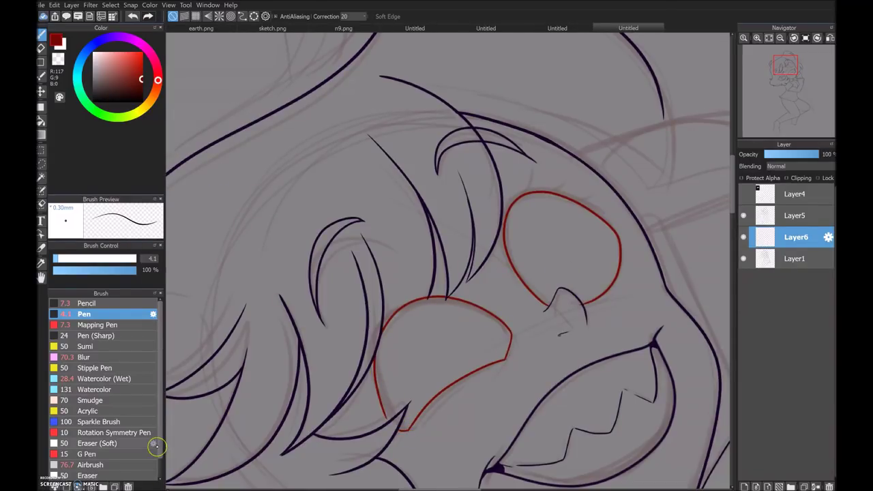
# Step: Return to Layer5, sample the dark line colour and ink the short accent lines at the eye corners
pyautogui.click(795, 216)
pyautogui.keyDown('alt'); pyautogui.click(513, 355); pyautogui.keyUp('alt')
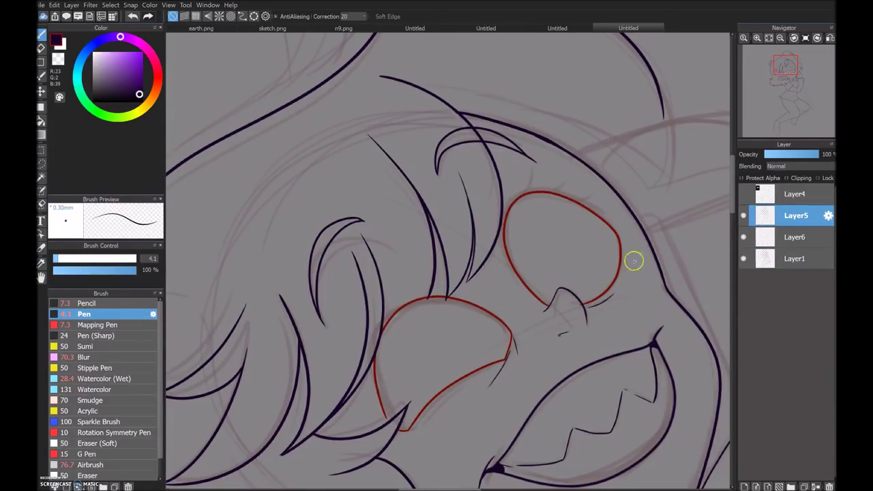
pyautogui.hotkey('ctrl', 'Down')
pyautogui.press('e')
pyautogui.press('b')
# Step: Add a new layer below the red eye outlines and ink the eyelashes of both eyes
pyautogui.hotkey('ctrl', 'Down')
pyautogui.hotkey('ctrl', 'shift', 'n')
pyautogui.press('e')
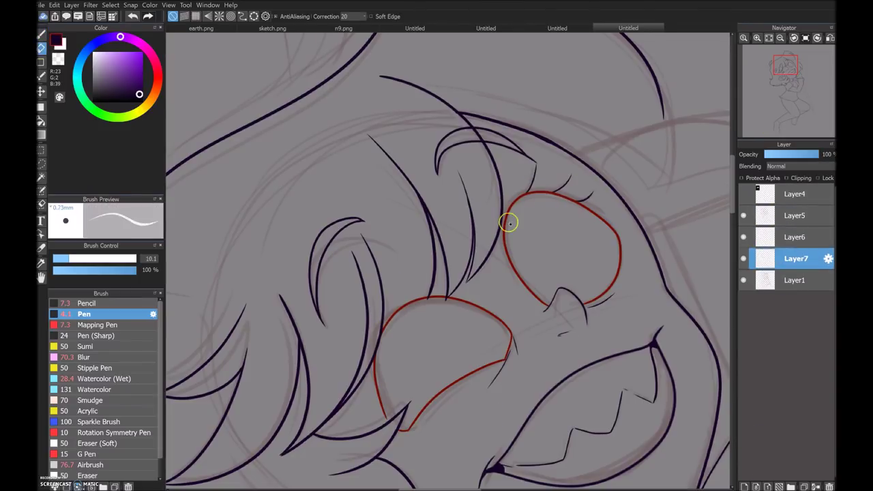
pyautogui.press('b')
pyautogui.moveTo(332, 367); pyautogui.dragTo(360, 364)
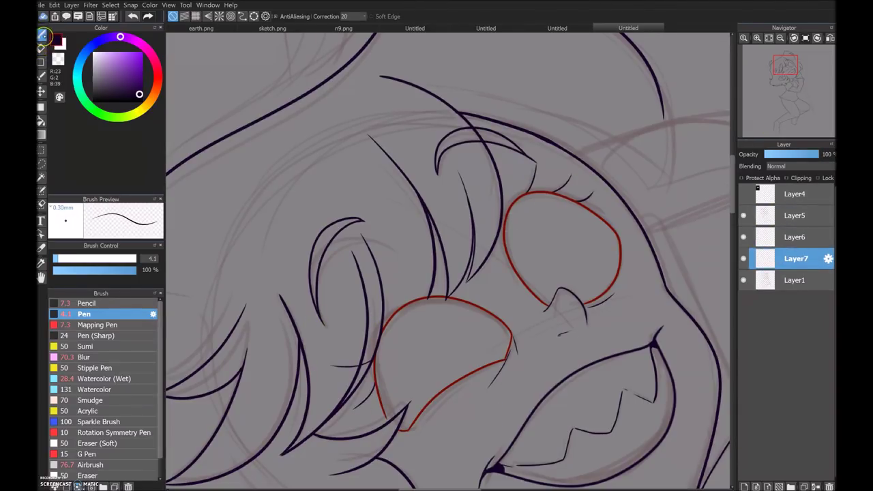
# Step: Switch back to Layer5 and ink the short sleeve lines between the chest and the raised arm
pyautogui.click(780, 38)
pyautogui.scroll(2, 443, 391)
pyautogui.scroll(-2, 442, 390)
pyautogui.click(795, 215)
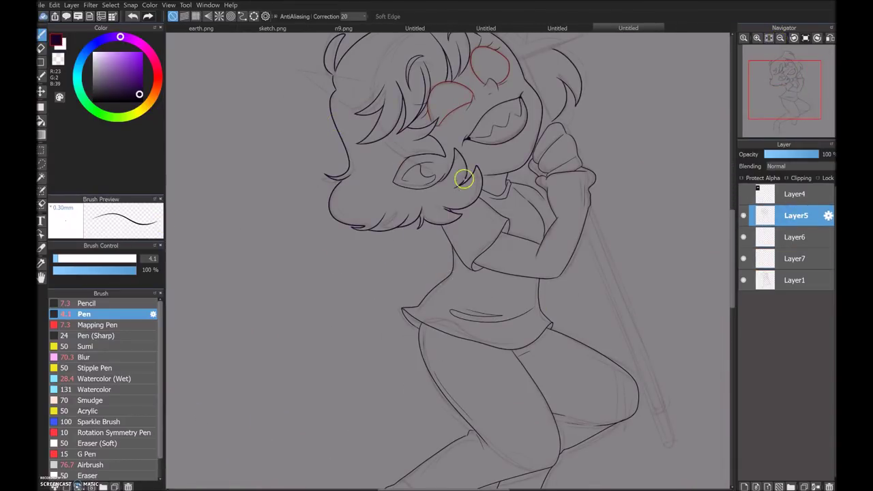
pyautogui.scroll(2, 495, 153)
pyautogui.hotkey('ctrl', 'z')
pyautogui.moveTo(535, 348); pyautogui.dragTo(555, 333)
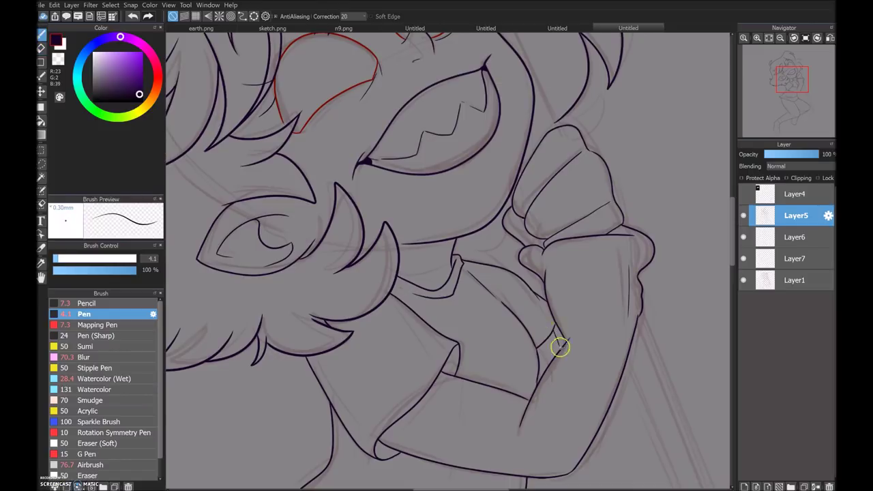
# Step: Ink the curved contour below the bent elbow and erase its overlap at the waist
pyautogui.click(758, 36)
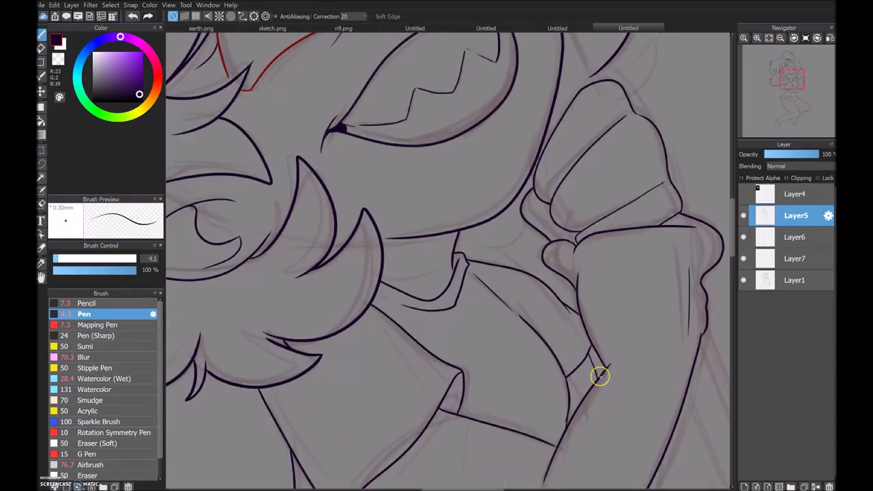
pyautogui.click(770, 37)
pyautogui.scroll(-1, 498, 414)
pyautogui.press('e')
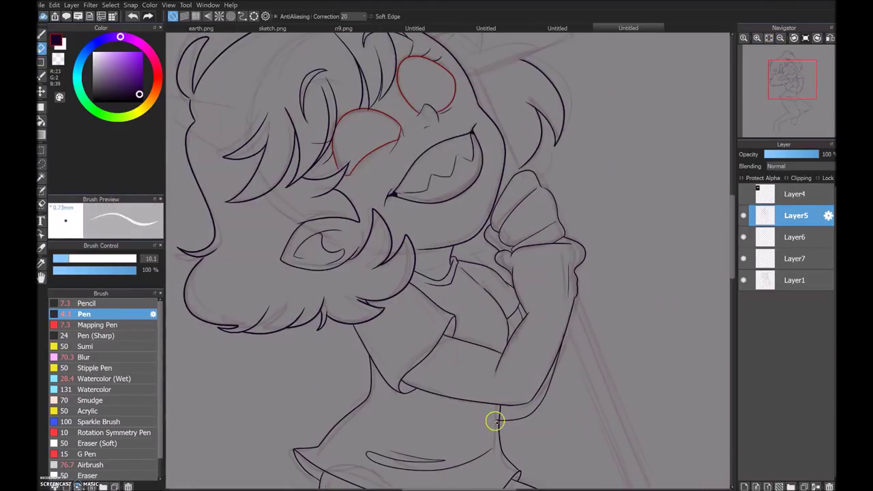
# Step: Set the Pen size to 9 and doodle a frowning curly-haired face beside the character
pyautogui.click(771, 37)
pyautogui.press('p')
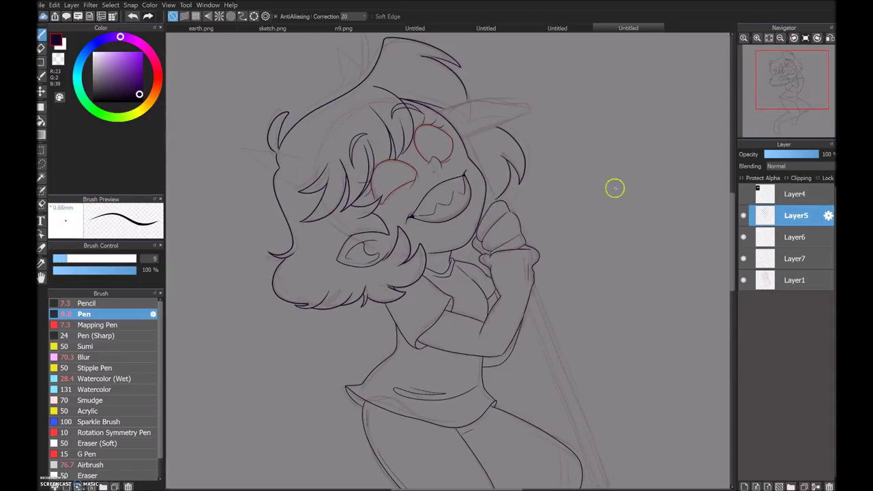
pyautogui.moveTo(580, 209); pyautogui.dragTo(600, 247)
pyautogui.moveTo(686, 162); pyautogui.dragTo(684, 250)
pyautogui.moveTo(617, 174)
pyautogui.mouseDown()
pyautogui.moveTo(605, 220)
pyautogui.moveTo(618, 175)
pyautogui.mouseUp()
pyautogui.moveTo(672, 172); pyautogui.dragTo(654, 217)
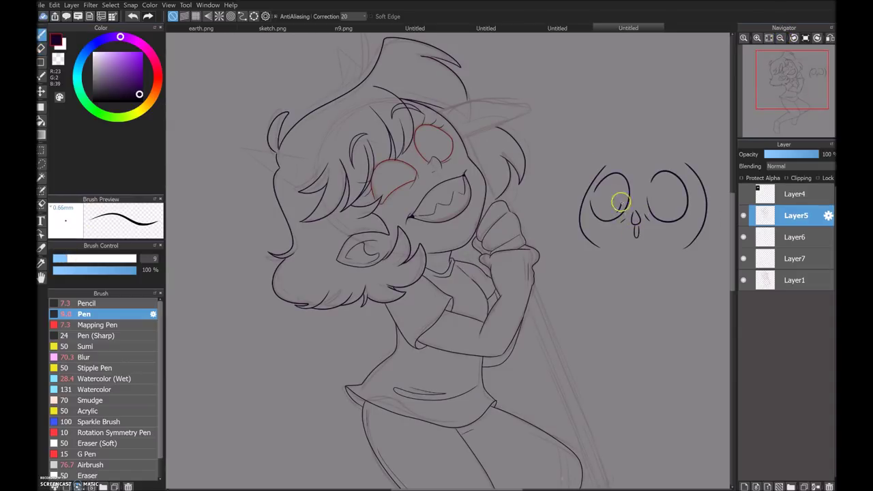
pyautogui.moveTo(705, 161); pyautogui.dragTo(660, 114)
pyautogui.moveTo(645, 121); pyautogui.dragTo(634, 101)
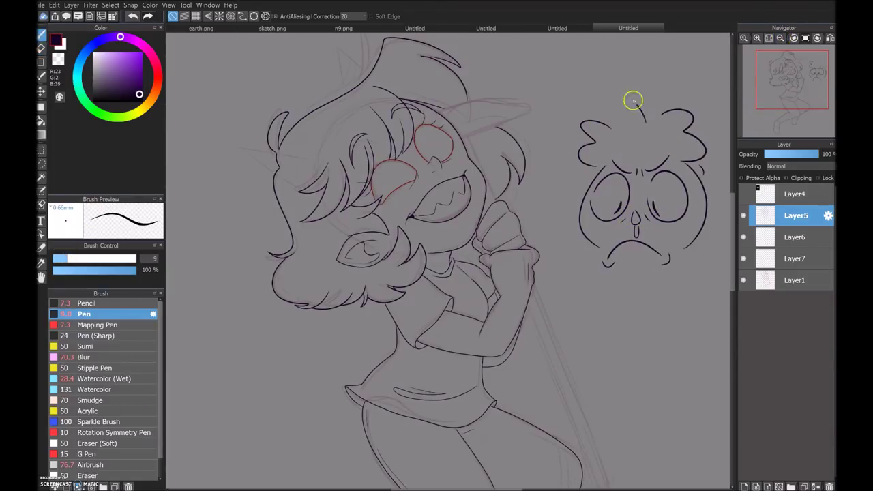
# Step: Handwrite "WHY?" under the doodled face and underline it
pyautogui.moveTo(617, 298); pyautogui.dragTo(658, 281)
pyautogui.moveTo(662, 283); pyautogui.dragTo(673, 308)
pyautogui.moveTo(683, 269); pyautogui.dragTo(696, 327)
pyautogui.moveTo(715, 262); pyautogui.dragTo(712, 321)
pyautogui.moveTo(634, 354); pyautogui.dragTo(616, 355)
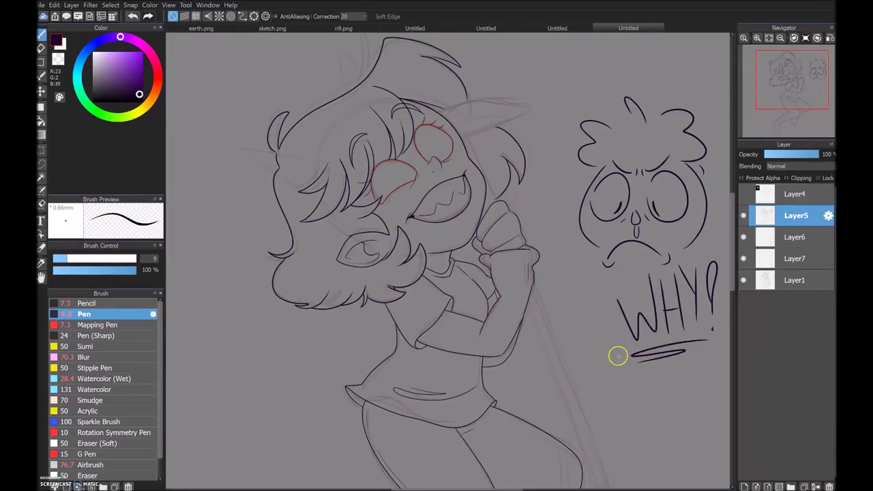
# Step: Erase the doodled frowning face and the underlined "WHY?" lettering beside the character
pyautogui.press('e')
pyautogui.moveTo(682, 328); pyautogui.dragTo(667, 247)
pyautogui.moveTo(644, 294)
pyautogui.mouseDown()
pyautogui.moveTo(687, 351)
pyautogui.moveTo(584, 138)
pyautogui.moveTo(690, 253)
pyautogui.moveTo(690, 113)
pyautogui.mouseUp()
# Step: Add a layer above Layer5, paste the cane reference image and place it slightly tilted beside the character
pyautogui.hotkey('ctrl', 'shift', 'n')
pyautogui.scroll(-1, 478, 259)
pyautogui.hotkey('ctrl', 't')
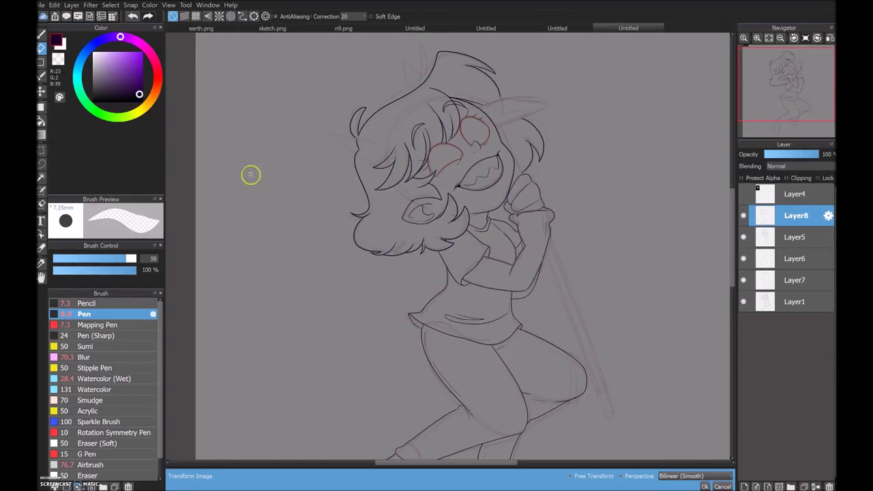
pyautogui.hotkey('ctrl', 'v')
pyautogui.click(419, 259)
pyautogui.moveTo(248, 273); pyautogui.dragTo(318, 141)
pyautogui.press('Return')
# Step: On Layer6, ink the cane's curved handle extending from the side of the head to its hooked tip
pyautogui.click(794, 259)
pyautogui.press('b')
pyautogui.scroll(3, 481, 445)
pyautogui.moveTo(302, 174); pyautogui.dragTo(474, 187)
pyautogui.scroll(2, 474, 187)
pyautogui.moveTo(328, 296)
pyautogui.mouseDown()
pyautogui.moveTo(604, 341)
pyautogui.moveTo(406, 376)
pyautogui.mouseUp()
pyautogui.press('e')
pyautogui.press('b')
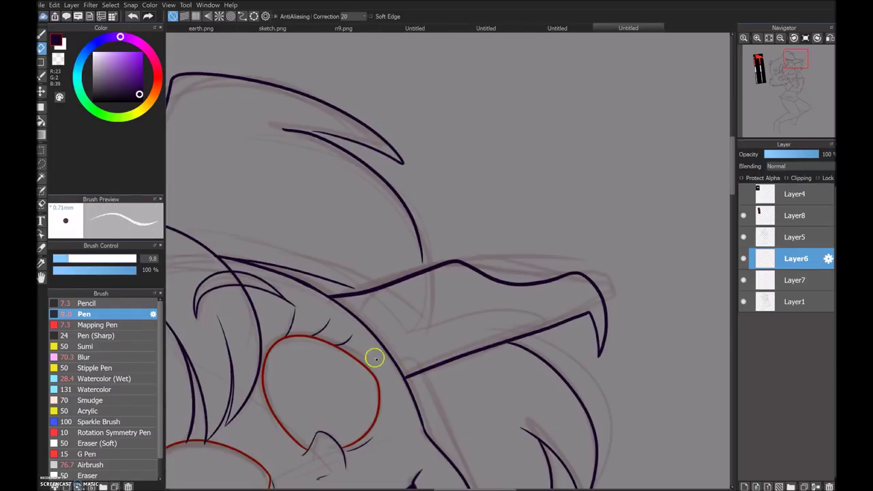
# Step: Draw the cane's shaft as two parallel straight lines running from the handle down past the knee
pyautogui.scroll(-2, 312, 289)
pyautogui.click(781, 37)
pyautogui.moveTo(784, 75); pyautogui.dragTo(792, 95)
pyautogui.scroll(-1, 791, 96)
pyautogui.click(41, 62)
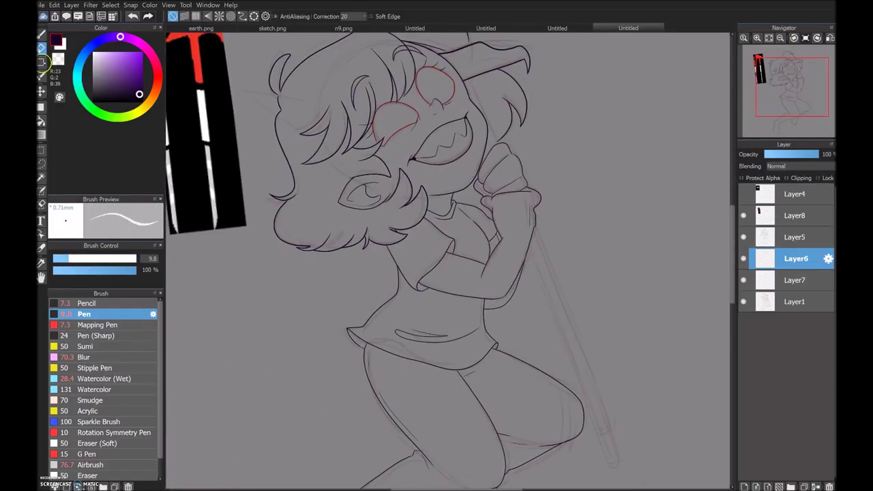
pyautogui.moveTo(632, 481)
pyautogui.mouseDown()
pyautogui.moveTo(468, 80)
pyautogui.moveTo(485, 147)
pyautogui.mouseUp()
pyautogui.press('b')
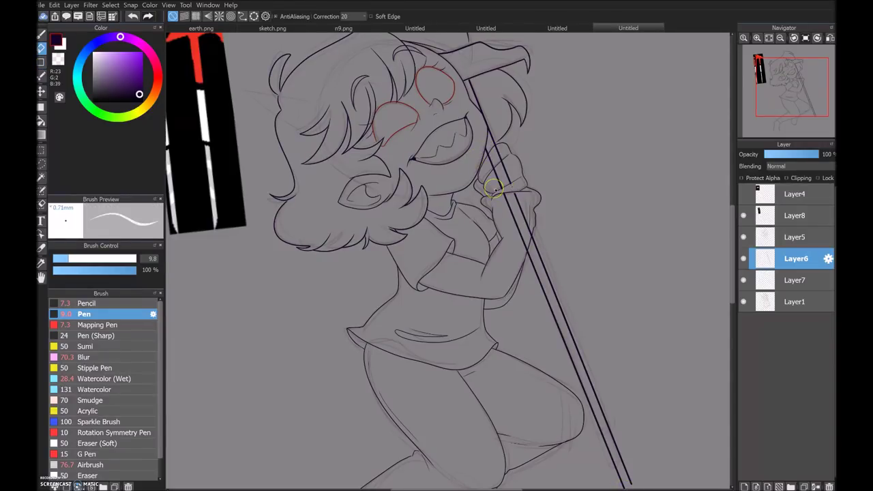
# Step: Erase the cane shaft lines that cross the gripping hand and forearm with the eraser at size 26
pyautogui.press(']')
pyautogui.press(']')
pyautogui.scroll(2, 427, 145)
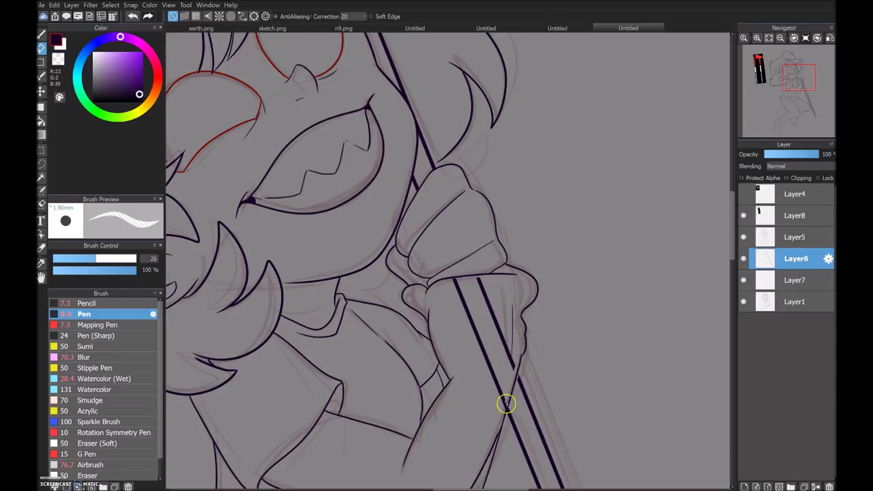
pyautogui.moveTo(510, 352); pyautogui.dragTo(482, 318)
pyautogui.click(778, 35)
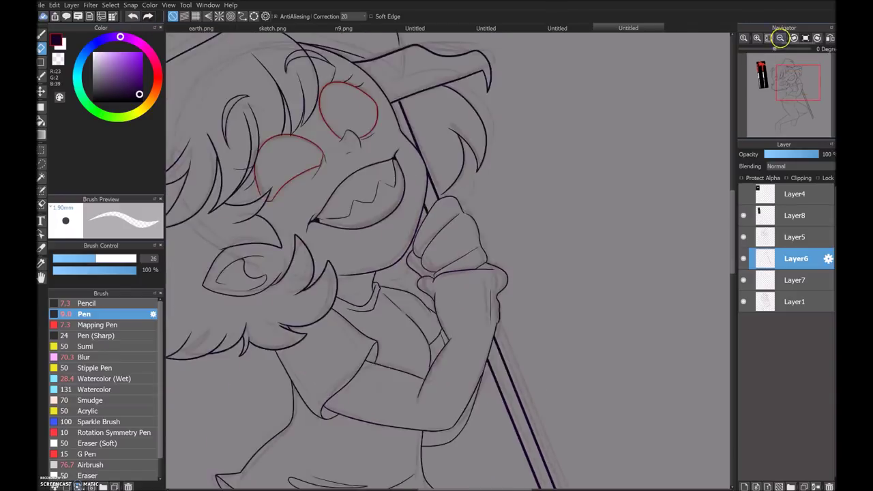
# Step: Ink the oval cap on the cane's lower end and the short joint line across its shaft
pyautogui.press('b')
pyautogui.click(756, 37)
pyautogui.click(793, 93)
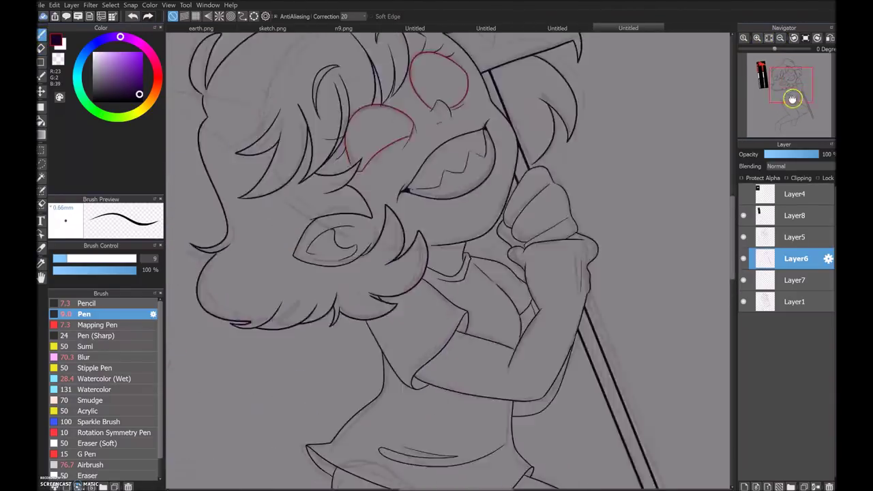
pyautogui.moveTo(794, 94); pyautogui.dragTo(802, 121)
pyautogui.moveTo(691, 184); pyautogui.dragTo(686, 185)
pyautogui.click(770, 35)
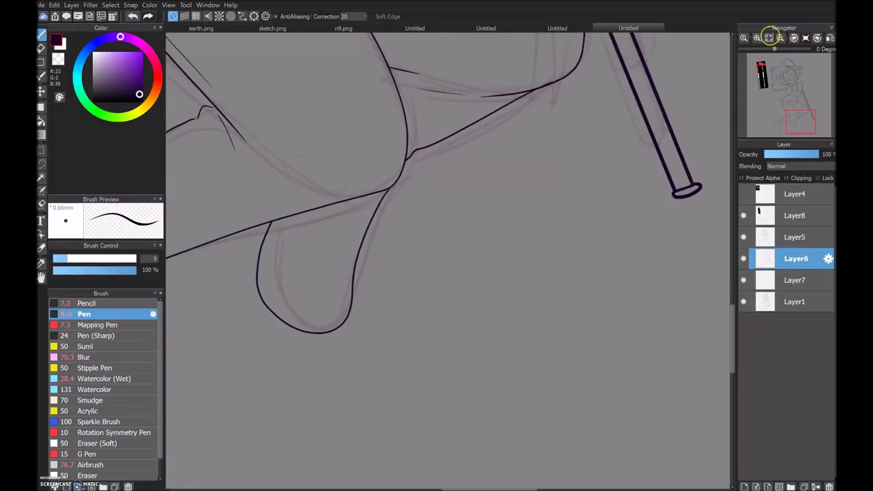
pyautogui.click(776, 82)
pyautogui.moveTo(776, 82); pyautogui.dragTo(781, 92)
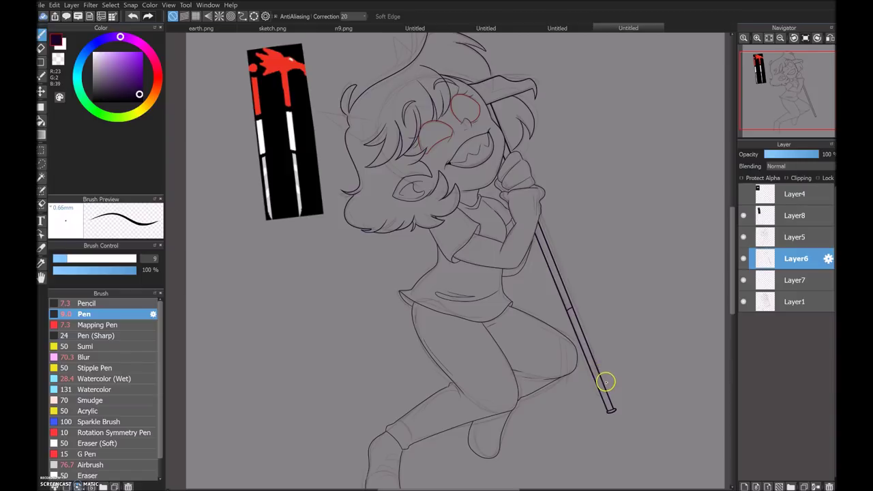
# Step: Add a layer above the sketch, show the character reference on Layer4 and sample the orange of its horn
pyautogui.click(791, 302)
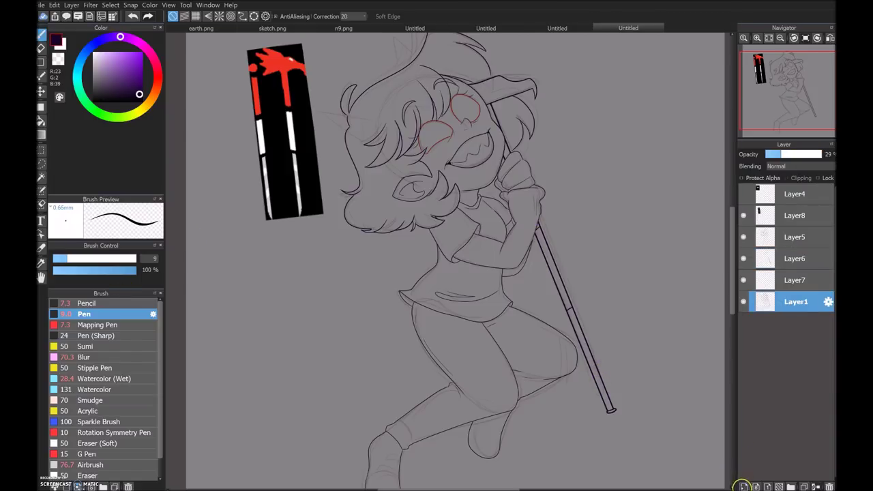
pyautogui.click(743, 485)
pyautogui.click(769, 74)
pyautogui.scroll(2, 593, 153)
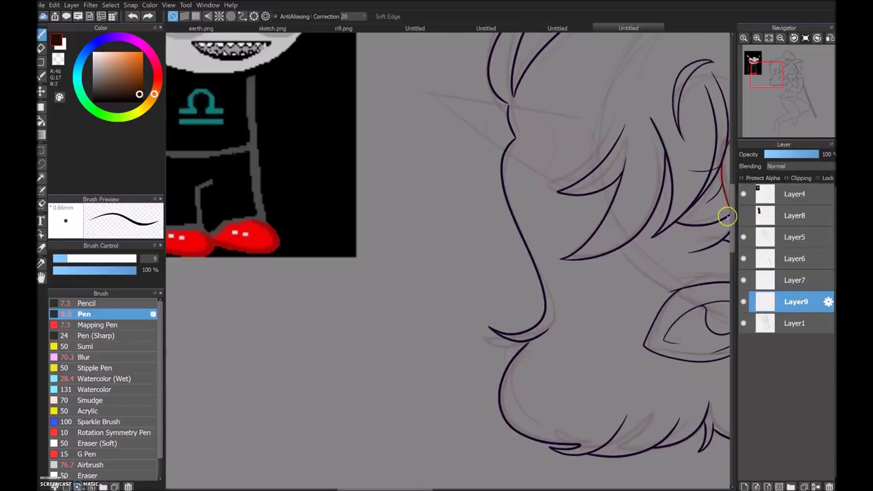
pyautogui.click(757, 69)
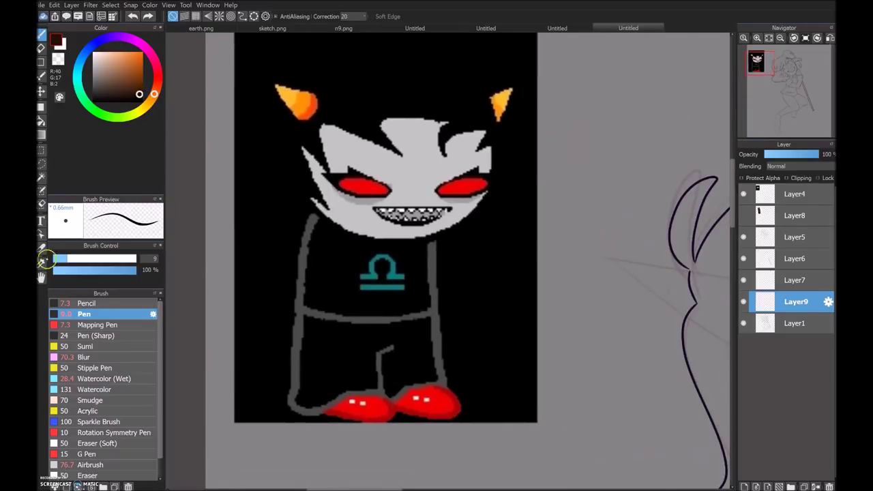
# Step: Outline the lower horn in orange and erase the part of its base that overlaps the hair
pyautogui.moveTo(757, 70); pyautogui.dragTo(779, 75)
pyautogui.moveTo(234, 114); pyautogui.dragTo(394, 141)
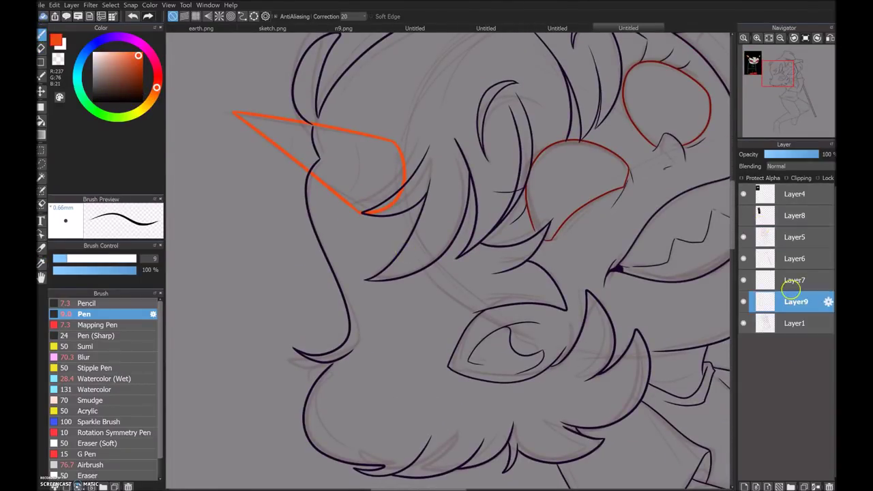
pyautogui.press('e')
pyautogui.moveTo(403, 187); pyautogui.dragTo(373, 213)
# Step: Sample the dark line colour from the hair and add a new layer below the horn layer
pyautogui.hotkey('ctrl', 'Up')
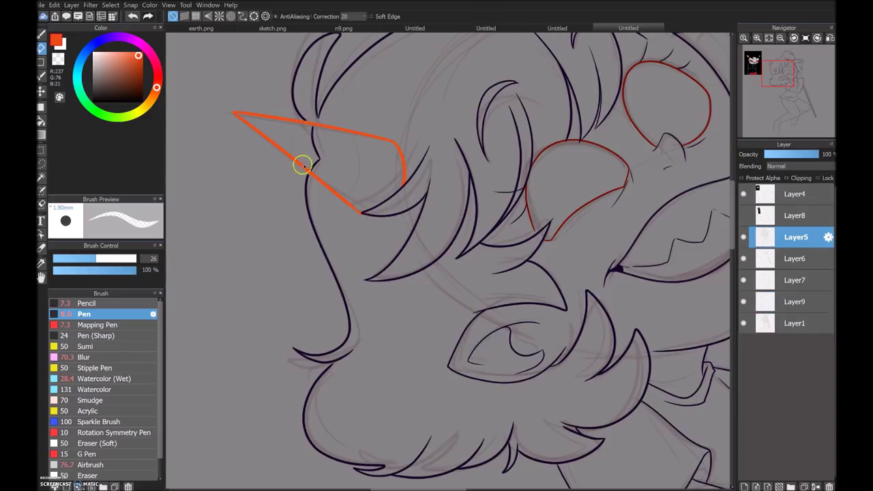
pyautogui.press('b')
pyautogui.keyDown('alt'); pyautogui.click(316, 177); pyautogui.keyUp('alt')
pyautogui.hotkey('ctrl', '+')
pyautogui.hotkey('ctrl', 'shift', 'n')
pyautogui.moveTo(781, 75); pyautogui.dragTo(782, 74)
pyautogui.click(781, 74)
pyautogui.click(776, 72)
pyautogui.click(782, 68)
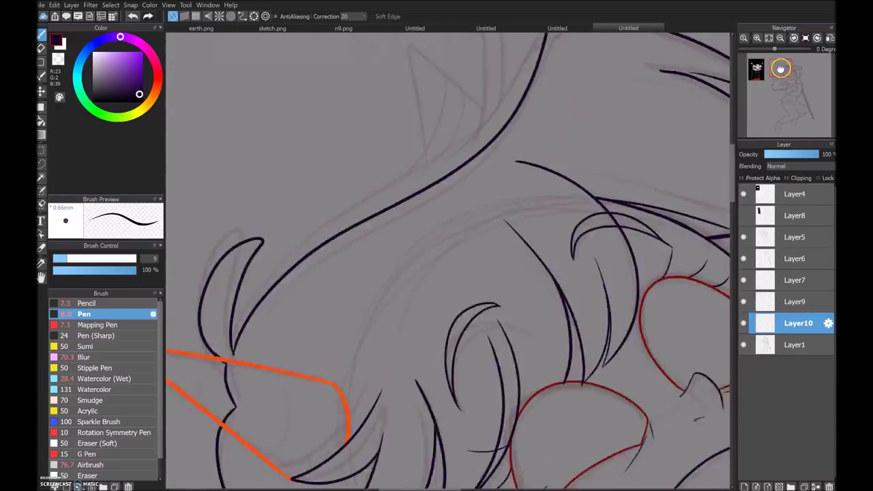
# Step: On Layer9, sample the horn orange again and outline the upper horn with straight lines above the hair
pyautogui.keyDown('alt'); pyautogui.click(414, 416); pyautogui.keyUp('alt')
pyautogui.click(795, 302)
pyautogui.moveTo(507, 171); pyautogui.dragTo(577, 150)
pyautogui.hotkey('ctrl', 'z')
pyautogui.press('u')
pyautogui.moveTo(506, 212); pyautogui.dragTo(510, 63)
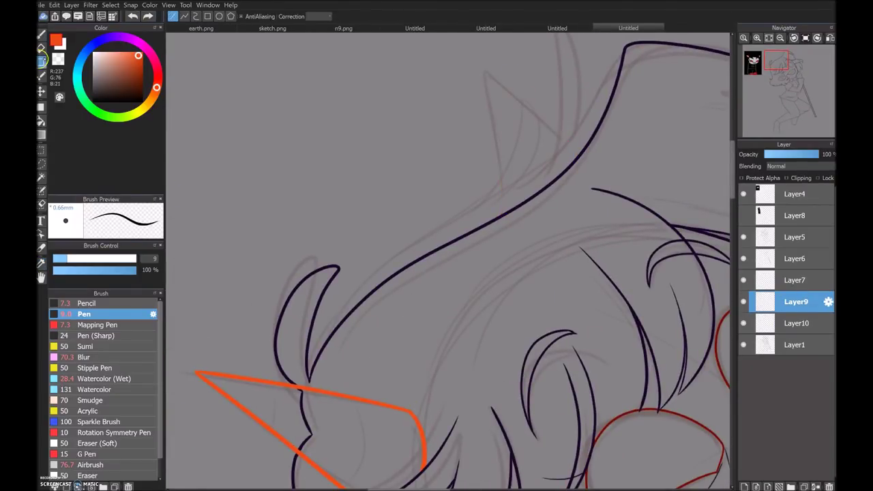
pyautogui.press('e')
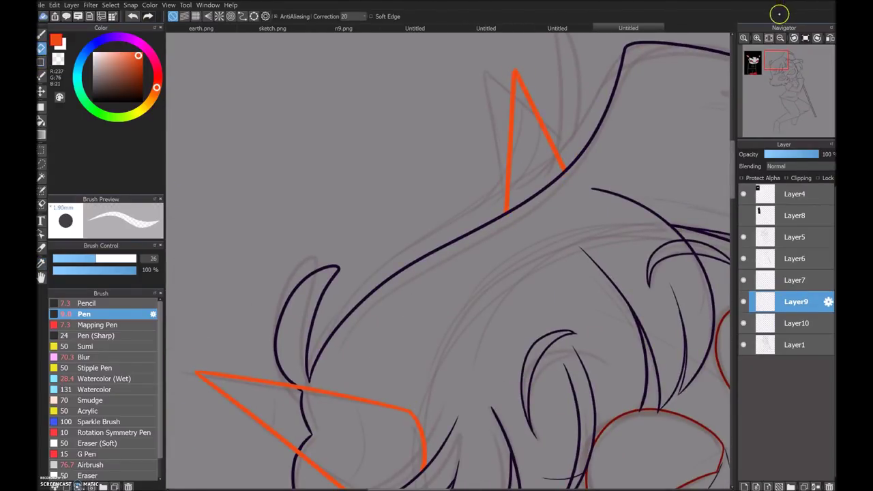
# Step: Erase the hair outline crossing the lower horn on Layer5 and hide the sketch layer
pyautogui.click(795, 237)
pyautogui.keyDown('ctrl'); pyautogui.click(287, 436); pyautogui.keyUp('ctrl')
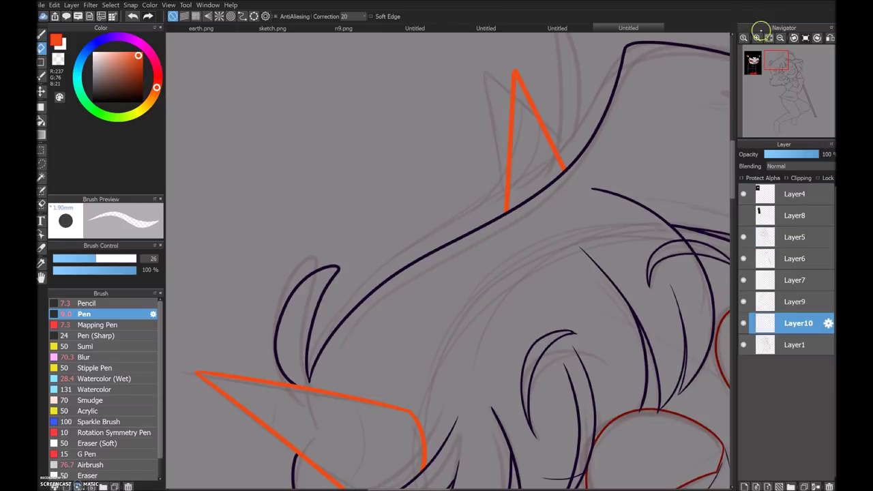
pyautogui.click(758, 37)
pyautogui.click(781, 37)
pyautogui.click(780, 38)
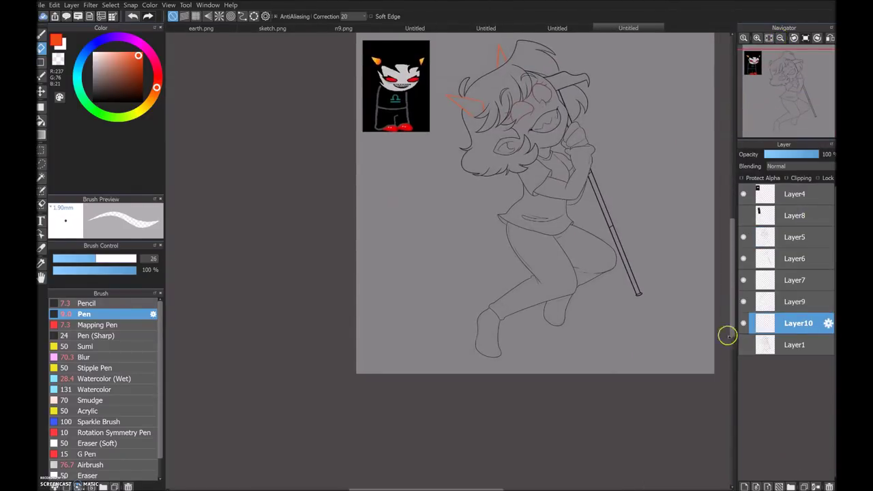
# Step: Try a Magic Wand selection of the background around the character and clear it
pyautogui.press('w')
pyautogui.click(378, 176)
pyautogui.hotkey('ctrl', 'd')
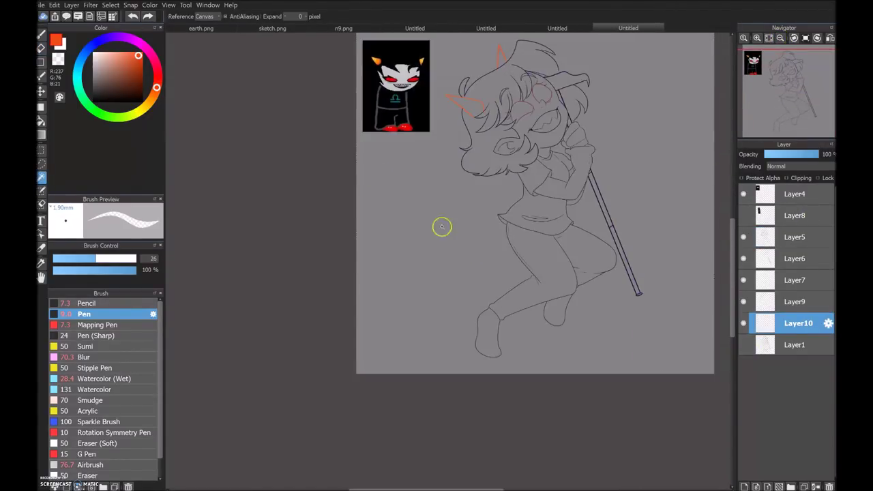
# Step: Hide the reference layers, merge the visible line art layers into one and move the sketch layer below it
pyautogui.keyDown('ctrl'); pyautogui.click(473, 256); pyautogui.keyUp('ctrl')
pyautogui.click(72, 4)
pyautogui.click(78, 121)
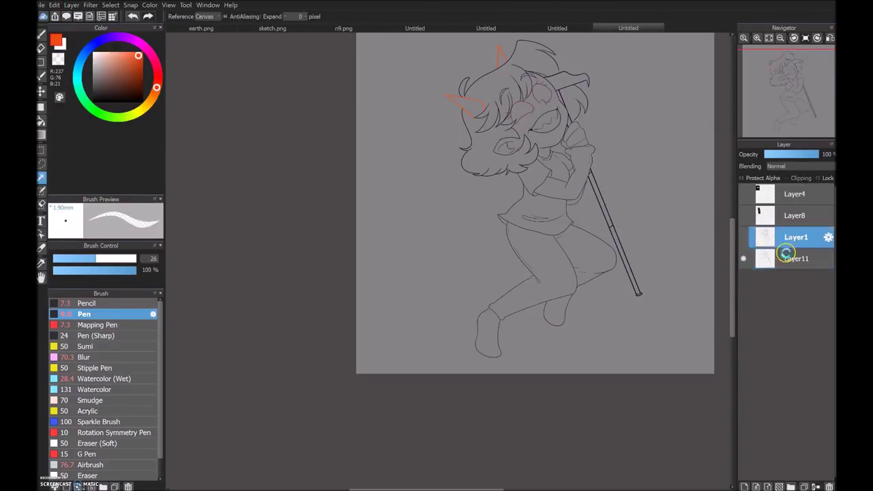
pyautogui.click(792, 258)
# Step: On Layer11, close the line gap at the back of the knee with the dark Pen at size 3.3
pyautogui.click(758, 38)
pyautogui.click(757, 37)
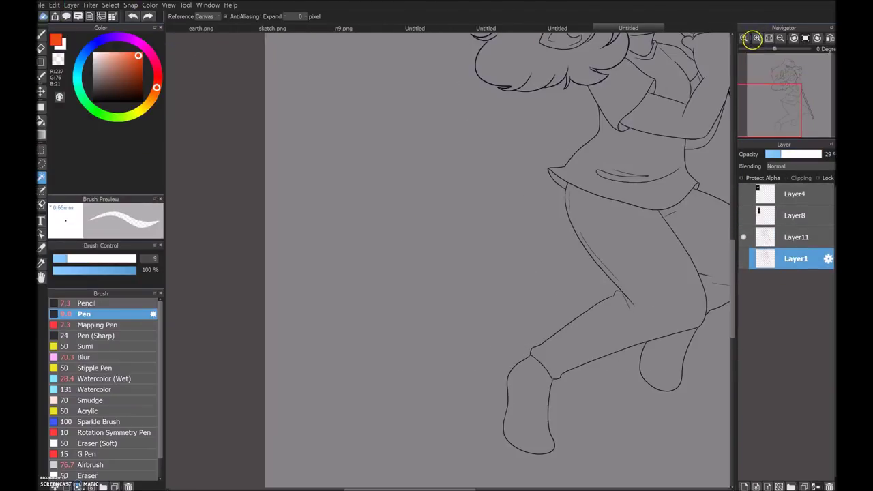
pyautogui.press('b')
pyautogui.keyDown('alt'); pyautogui.click(503, 215); pyautogui.keyUp('alt')
pyautogui.scroll(5, 580, 307)
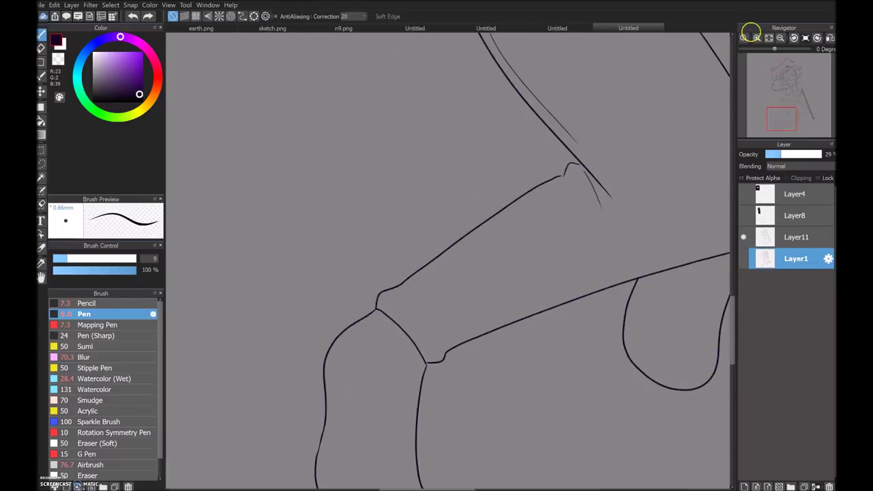
pyautogui.click(798, 237)
pyautogui.press('[')
pyautogui.press('[')
pyautogui.press('[')
pyautogui.scroll(2, 600, 149)
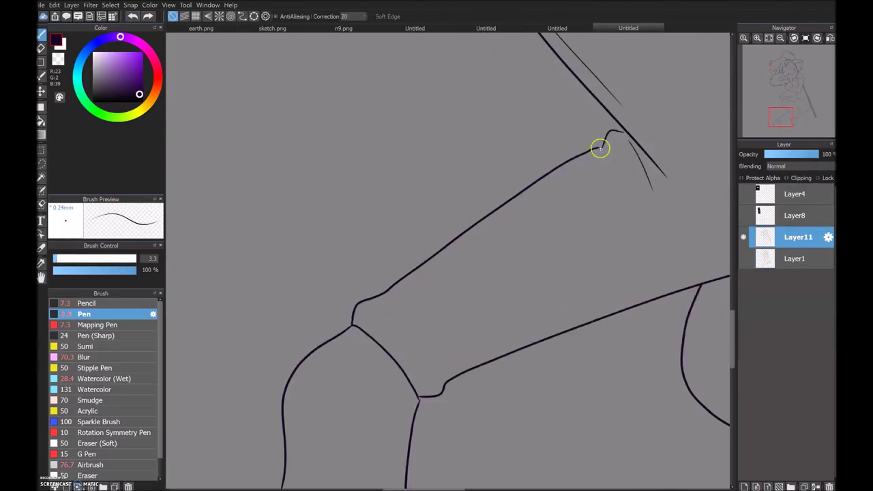
# Step: Extend the rear strand of the top hair down to meet the cane handle
pyautogui.press('e')
pyautogui.click(780, 38)
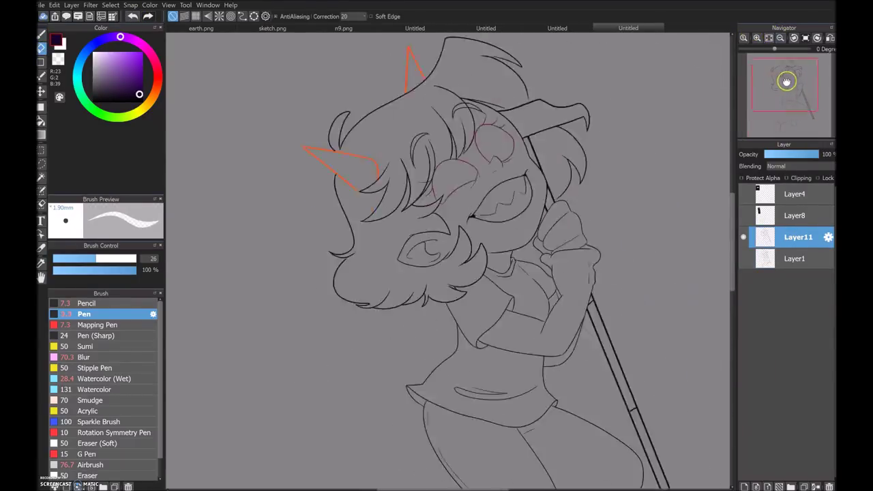
pyautogui.scroll(4, 529, 175)
pyautogui.press('Down')
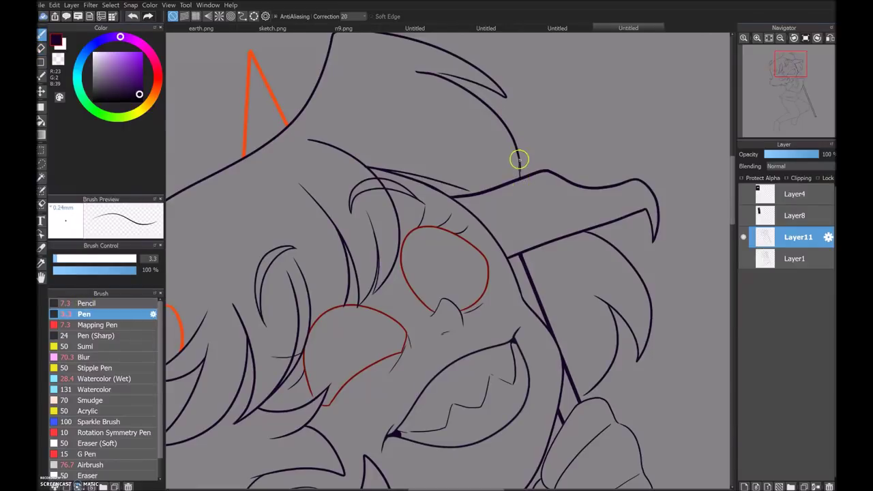
# Step: Select the background with the Magic Wand to check the character's outline for gaps and clear the selection
pyautogui.click(781, 38)
pyautogui.click(781, 37)
pyautogui.moveTo(776, 89); pyautogui.dragTo(784, 98)
pyautogui.press('w')
pyautogui.click(361, 257)
pyautogui.click(758, 38)
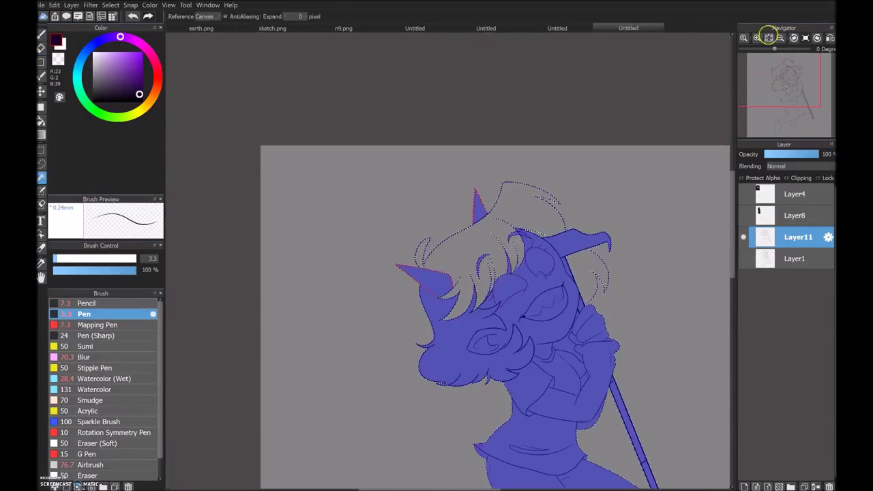
pyautogui.click(758, 37)
pyautogui.click(758, 38)
pyautogui.click(110, 5)
pyautogui.click(127, 39)
# Step: Close the outline gap between the hair tip behind the cane and the top of the gripping hand
pyautogui.click(789, 74)
pyautogui.press('b')
pyautogui.click(757, 38)
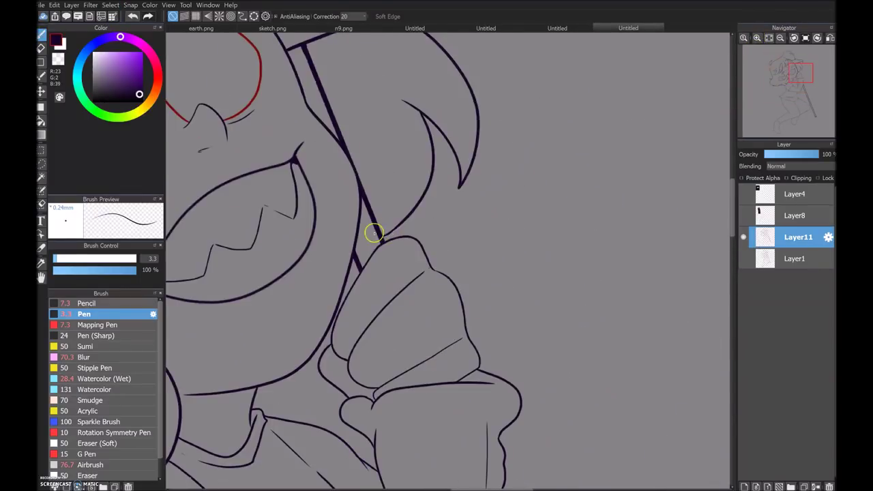
# Step: Recheck the outline around the hair and horns with a Magic Wand background selection and clear it
pyautogui.press('w')
pyautogui.click(537, 266)
pyautogui.moveTo(805, 137); pyautogui.dragTo(797, 99)
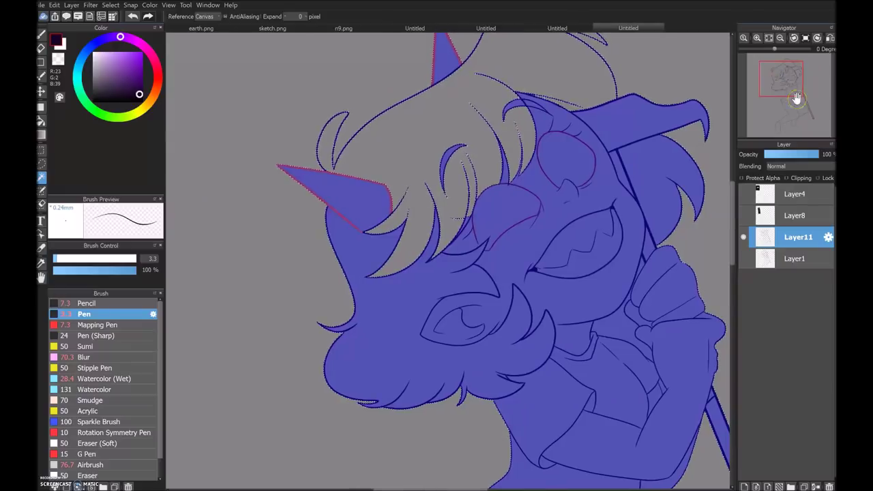
pyautogui.click(111, 5)
pyautogui.click(126, 39)
# Step: Close the remaining gap in the outline of the upper hair
pyautogui.click(757, 38)
pyautogui.press('b')
pyautogui.click(790, 71)
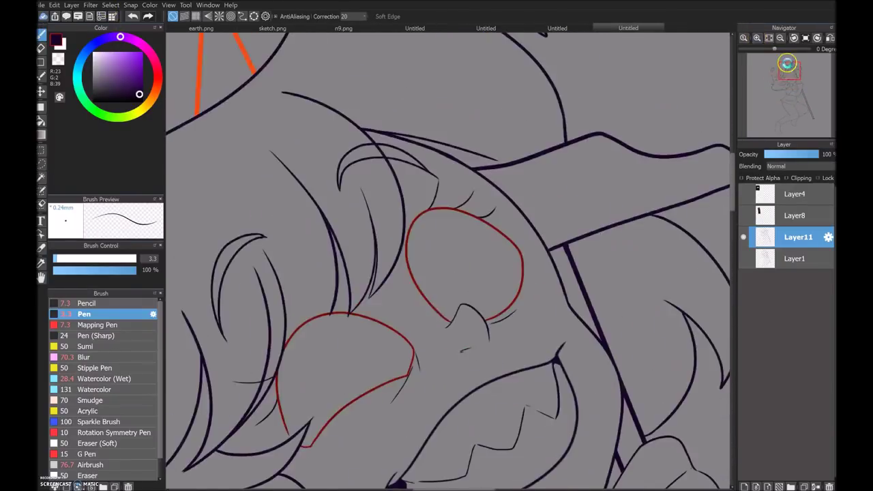
pyautogui.moveTo(790, 71); pyautogui.dragTo(792, 58)
pyautogui.hotkey('ctrl', '-')
pyautogui.press('w')
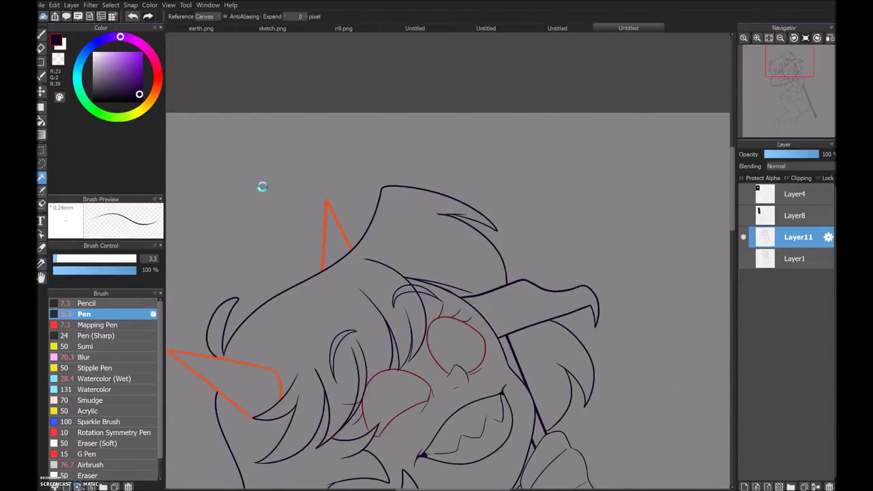
pyautogui.click(262, 184)
pyautogui.click(781, 37)
pyautogui.moveTo(788, 96); pyautogui.dragTo(789, 92)
pyautogui.click(41, 35)
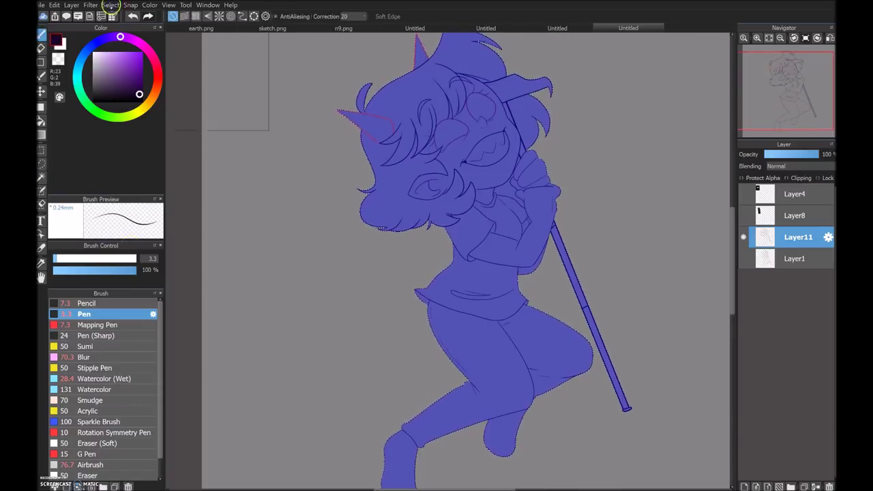
pyautogui.click(111, 5)
pyautogui.click(134, 159)
pyautogui.click(133, 15)
# Step: Select the background around the character with the Magic Wand and invert the selection to cover the figure
pyautogui.press('w')
pyautogui.click(256, 201)
pyautogui.click(111, 5)
pyautogui.click(121, 40)
# Step: Sample the reference's light grey skin colour, add a layer below the line art and enlarge the Pen
pyautogui.press('b')
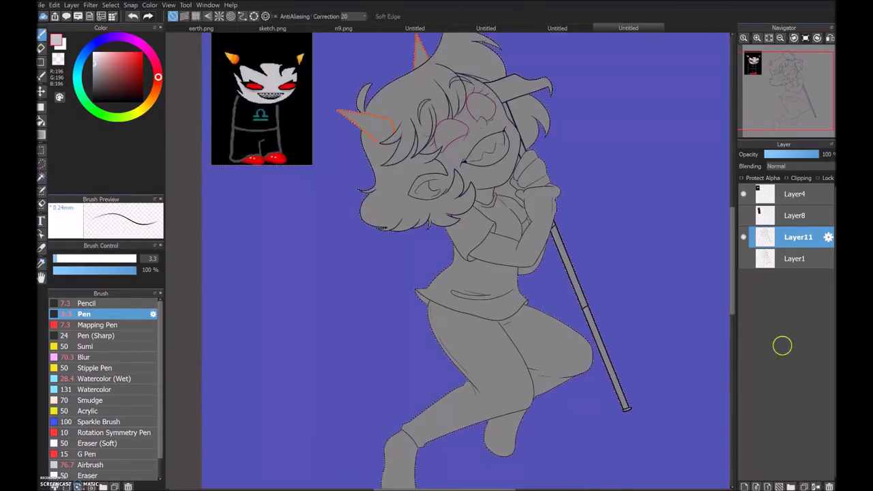
pyautogui.click(744, 486)
pyautogui.click(82, 259)
pyautogui.moveTo(82, 259); pyautogui.dragTo(111, 259)
# Step: Paint the character's face and neck in flat light grey under the line art
pyautogui.moveTo(510, 139); pyautogui.dragTo(493, 170)
pyautogui.moveTo(506, 105); pyautogui.dragTo(509, 173)
pyautogui.moveTo(502, 135); pyautogui.dragTo(508, 185)
pyautogui.click(756, 37)
pyautogui.moveTo(623, 194)
pyautogui.mouseDown()
pyautogui.moveTo(617, 120)
pyautogui.moveTo(508, 235)
pyautogui.moveTo(553, 271)
pyautogui.moveTo(563, 205)
pyautogui.mouseUp()
pyautogui.moveTo(601, 130)
pyautogui.mouseDown()
pyautogui.moveTo(609, 178)
pyautogui.moveTo(573, 265)
pyautogui.mouseUp()
# Step: Reduce the Pen size to about 32 and paint the ear light grey
pyautogui.press('[')
pyautogui.moveTo(580, 328)
pyautogui.mouseDown()
pyautogui.moveTo(560, 270)
pyautogui.moveTo(569, 281)
pyautogui.moveTo(613, 256)
pyautogui.moveTo(606, 343)
pyautogui.moveTo(623, 353)
pyautogui.moveTo(662, 304)
pyautogui.moveTo(598, 317)
pyautogui.mouseUp()
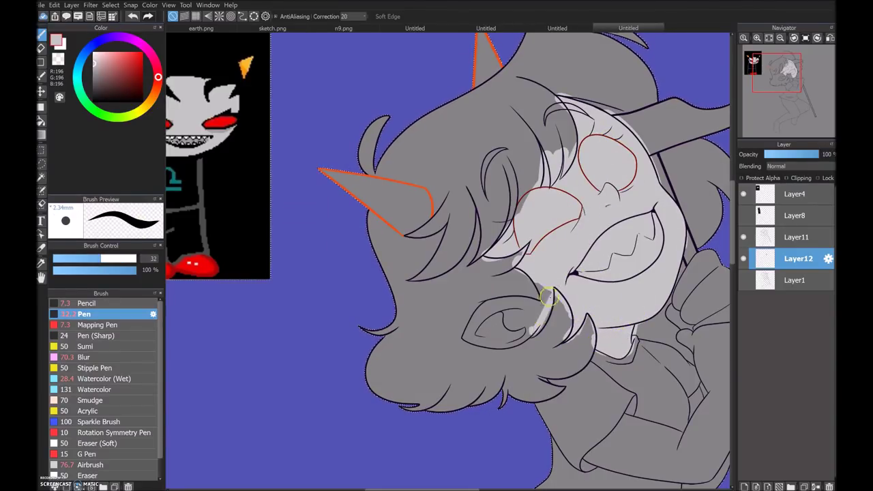
pyautogui.moveTo(536, 300)
pyautogui.mouseDown()
pyautogui.moveTo(538, 335)
pyautogui.moveTo(535, 303)
pyautogui.moveTo(476, 332)
pyautogui.moveTo(501, 331)
pyautogui.mouseUp()
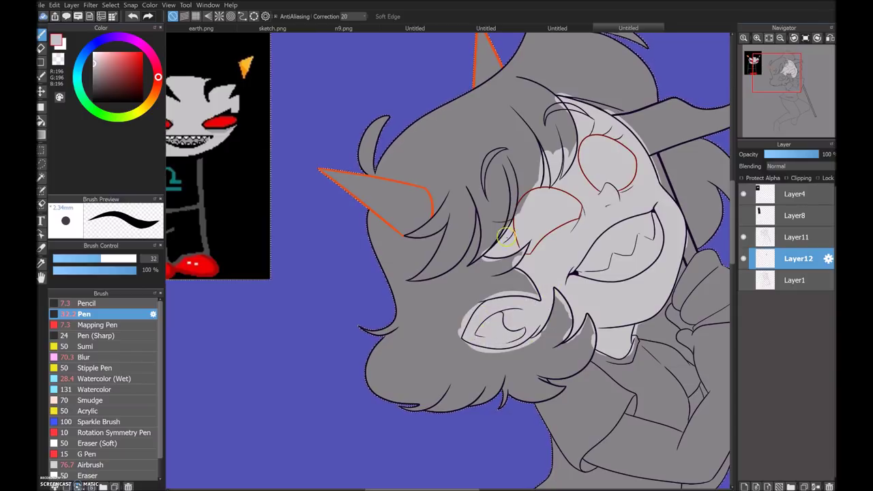
# Step: Paint the character's forearm and hands in flat light grey on Layer12
pyautogui.moveTo(749, 137); pyautogui.dragTo(756, 148)
pyautogui.click(351, 16)
pyautogui.moveTo(644, 179)
pyautogui.mouseDown()
pyautogui.moveTo(667, 193)
pyautogui.moveTo(600, 180)
pyautogui.moveTo(623, 292)
pyautogui.mouseUp()
# Step: Erase the light grey spill around the outside of the ear with a smaller eraser of about 13.7
pyautogui.press('e')
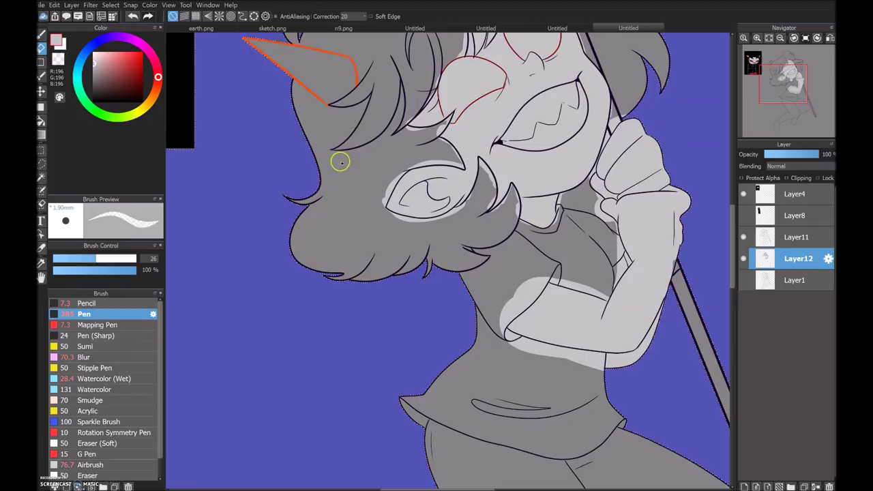
pyautogui.click(744, 38)
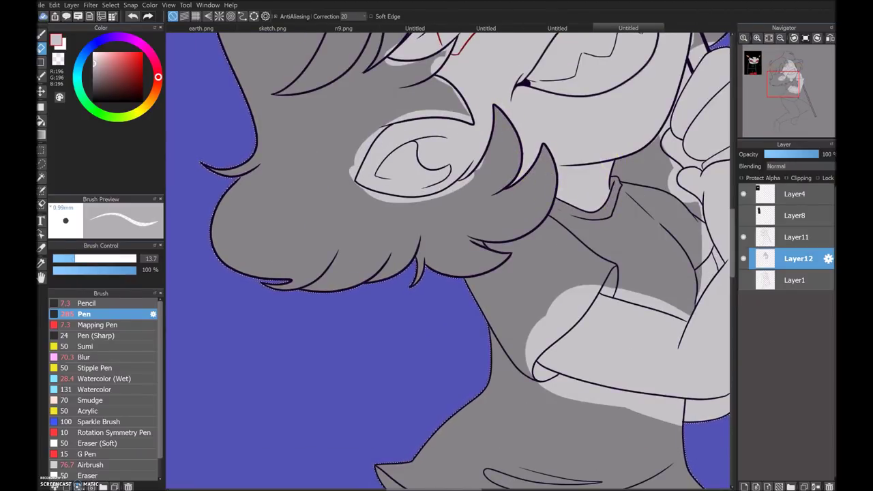
pyautogui.press('b')
pyautogui.press('e')
pyautogui.moveTo(403, 120)
pyautogui.mouseDown()
pyautogui.moveTo(439, 111)
pyautogui.moveTo(375, 134)
pyautogui.mouseUp()
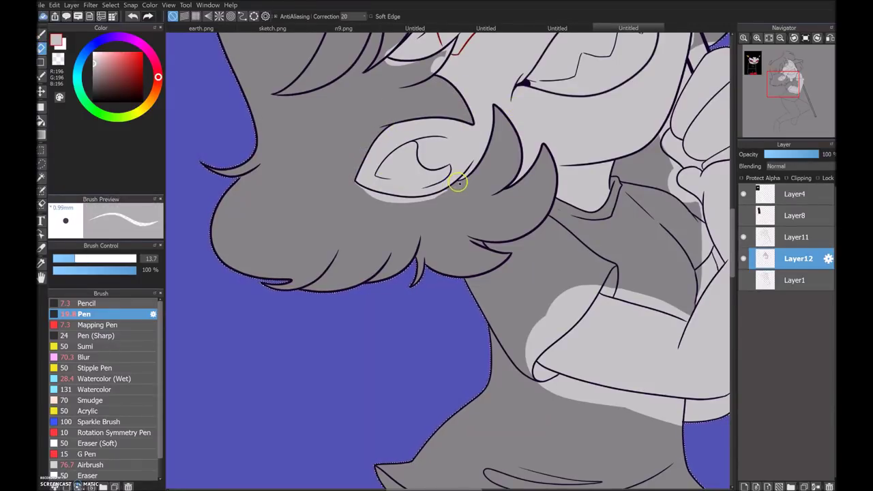
pyautogui.moveTo(457, 185); pyautogui.dragTo(346, 182)
# Step: Erase the light grey spill from the hair strands around the eyes, cheek and ear
pyautogui.press('b')
pyautogui.press('e')
pyautogui.scroll(3, 410, 164)
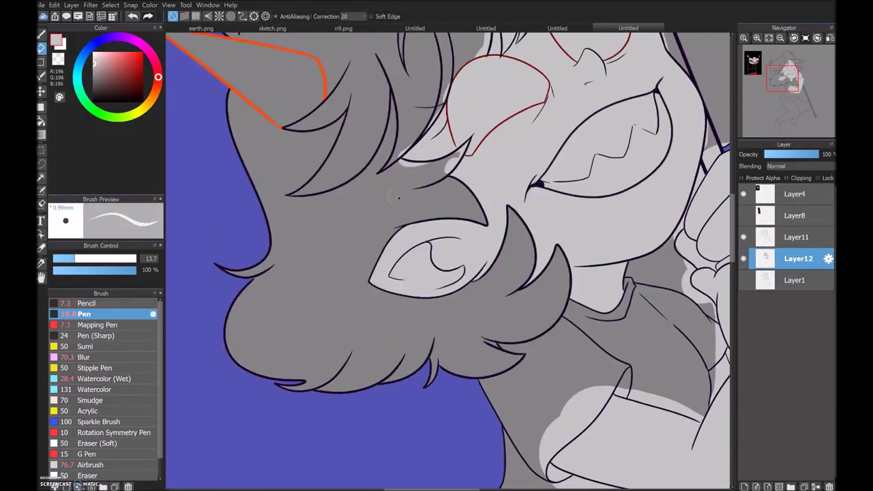
pyautogui.moveTo(419, 159); pyautogui.dragTo(337, 403)
pyautogui.press('b')
pyautogui.press('e')
pyautogui.moveTo(426, 244)
pyautogui.mouseDown()
pyautogui.moveTo(423, 297)
pyautogui.moveTo(428, 193)
pyautogui.moveTo(446, 259)
pyautogui.moveTo(446, 243)
pyautogui.moveTo(437, 288)
pyautogui.mouseUp()
pyautogui.press('b')
pyautogui.press('e')
pyautogui.moveTo(442, 184)
pyautogui.mouseDown()
pyautogui.moveTo(421, 156)
pyautogui.moveTo(514, 179)
pyautogui.moveTo(553, 218)
pyautogui.moveTo(592, 288)
pyautogui.mouseUp()
pyautogui.press('b')
pyautogui.press('e')
# Step: Clean up the light grey around the thumb and the shirt beside the raised forearm
pyautogui.moveTo(622, 415); pyautogui.dragTo(511, 234)
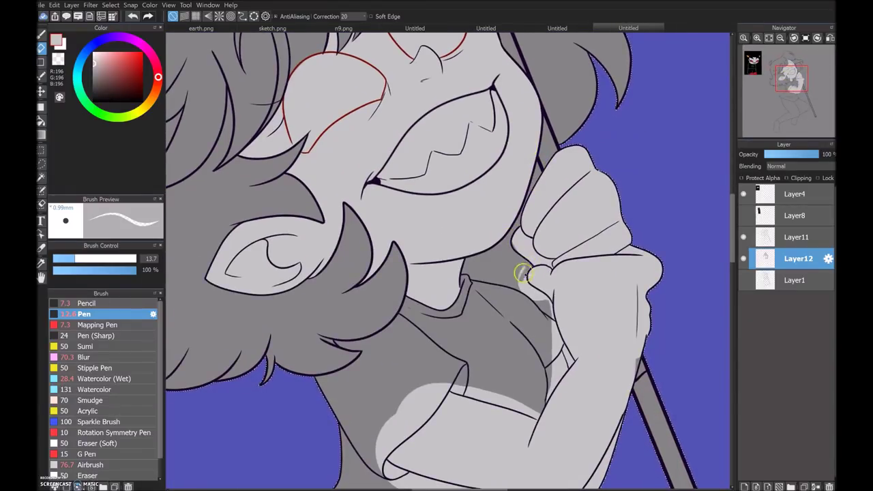
pyautogui.press('b')
pyautogui.press('e')
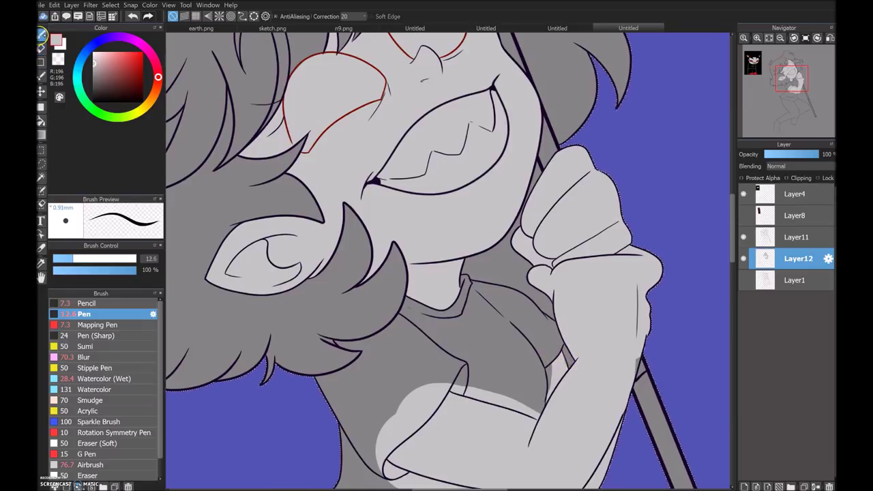
pyautogui.moveTo(569, 365)
pyautogui.mouseDown()
pyautogui.moveTo(667, 266)
pyautogui.moveTo(577, 247)
pyautogui.moveTo(508, 312)
pyautogui.mouseUp()
# Step: Enlarge the eraser to 22 and erase the light grey spill around the sleeve and below the forearm
pyautogui.press(']')
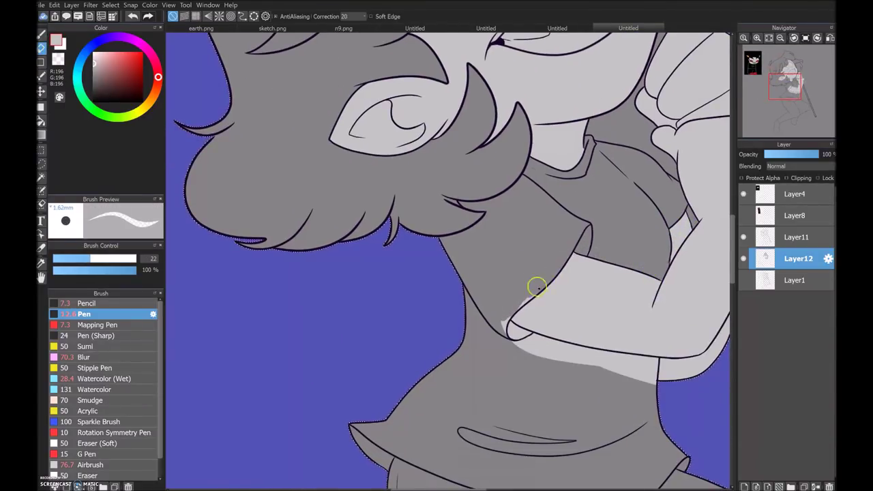
pyautogui.moveTo(542, 339)
pyautogui.mouseDown()
pyautogui.moveTo(557, 357)
pyautogui.moveTo(655, 364)
pyautogui.moveTo(558, 348)
pyautogui.mouseUp()
pyautogui.press('b')
# Step: Clear the selection, select the face and ear skin with the Magic Wand, and add a new layer
pyautogui.scroll(-5, 681, 219)
pyautogui.click(112, 18)
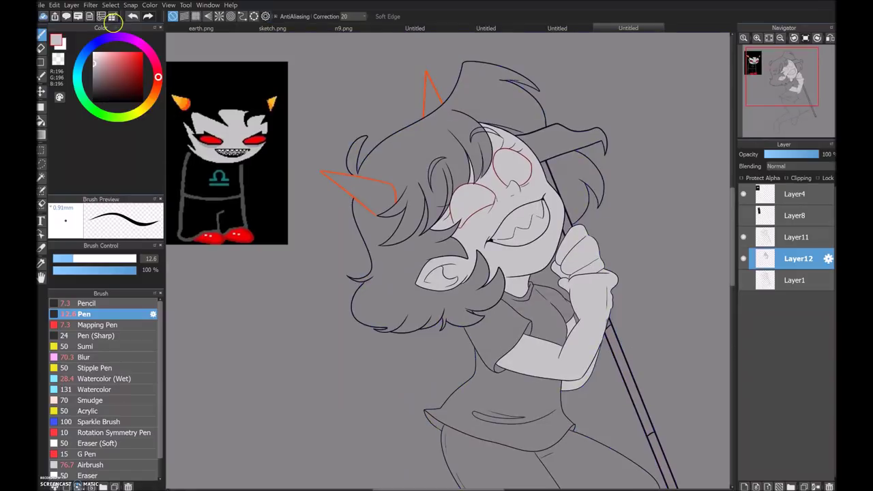
pyautogui.press('w')
pyautogui.click(468, 234)
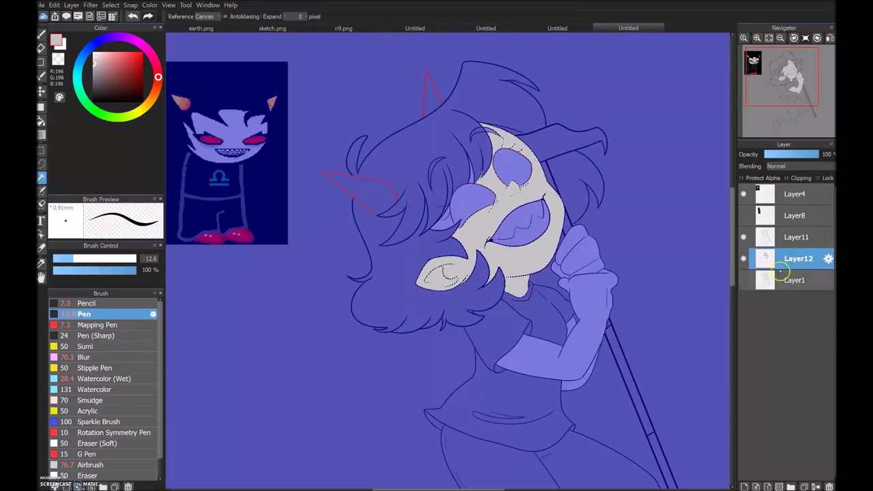
pyautogui.click(744, 486)
pyautogui.click(110, 5)
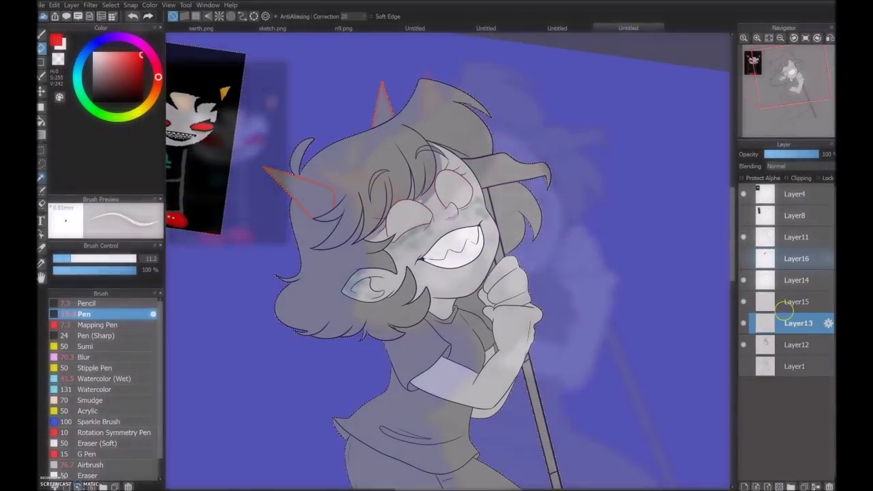
# Step: Show Layer16 with the red eye fill and set the Pen size to about 17
pyautogui.click(85, 357)
pyautogui.click(365, 16)
pyautogui.moveTo(352, 78); pyautogui.dragTo(353, 26)
pyautogui.click(795, 259)
pyautogui.click(743, 259)
pyautogui.scroll(4, 414, 221)
pyautogui.click(83, 313)
pyautogui.moveTo(345, 16); pyautogui.dragTo(352, 75)
pyautogui.click(82, 258)
# Step: Add a layer above the red eyes and paint dark red shading along the upper edges of both eyes
pyautogui.click(744, 486)
pyautogui.moveTo(456, 212)
pyautogui.mouseDown()
pyautogui.moveTo(360, 262)
pyautogui.moveTo(457, 202)
pyautogui.mouseUp()
pyautogui.press('g')
pyautogui.click(370, 207)
pyautogui.press('b')
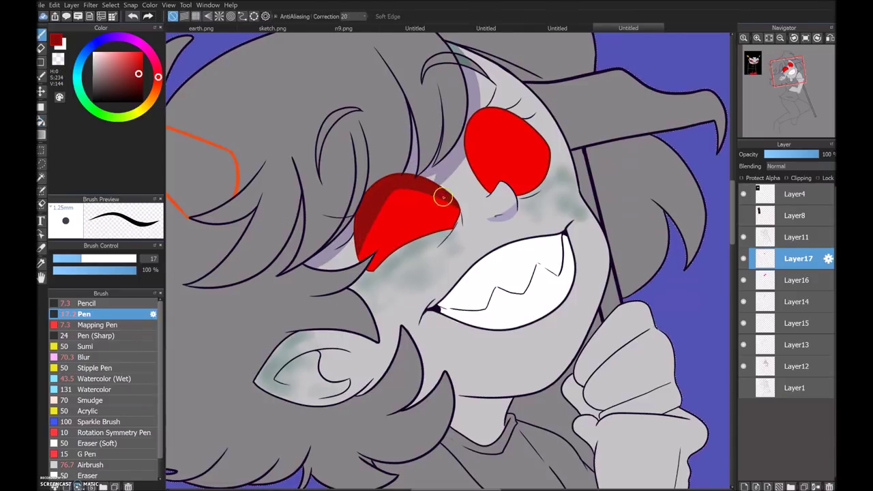
pyautogui.moveTo(483, 183); pyautogui.dragTo(481, 146)
pyautogui.moveTo(474, 176); pyautogui.dragTo(485, 113)
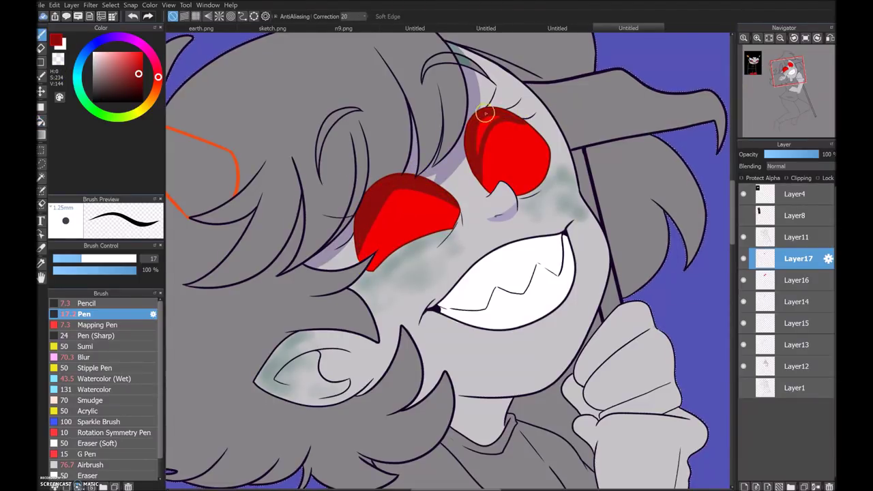
# Step: Erase the dark red spill outside both eyes and set the shading layer's opacity to 64%
pyautogui.press('e')
pyautogui.scroll(3, 537, 130)
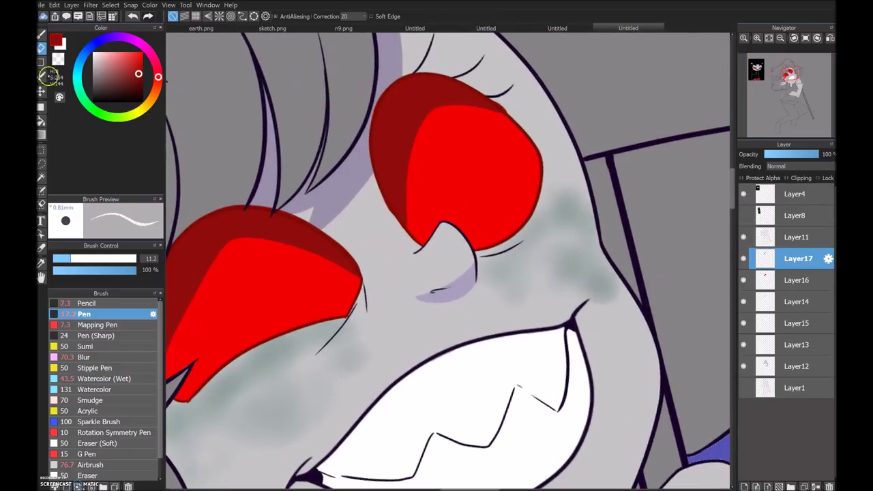
pyautogui.moveTo(410, 225); pyautogui.dragTo(481, 106)
pyautogui.scroll(2, 488, 302)
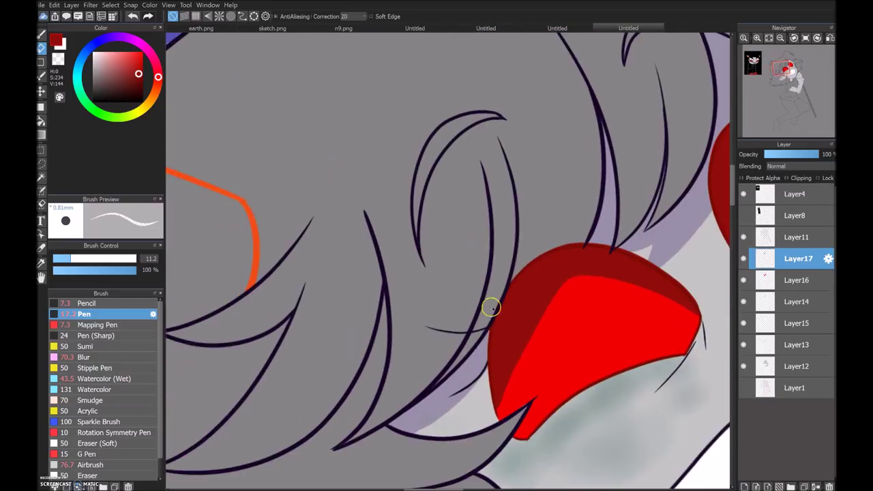
pyautogui.press('b')
pyautogui.press('e')
pyautogui.moveTo(488, 323)
pyautogui.mouseDown()
pyautogui.moveTo(500, 407)
pyautogui.moveTo(700, 354)
pyautogui.mouseUp()
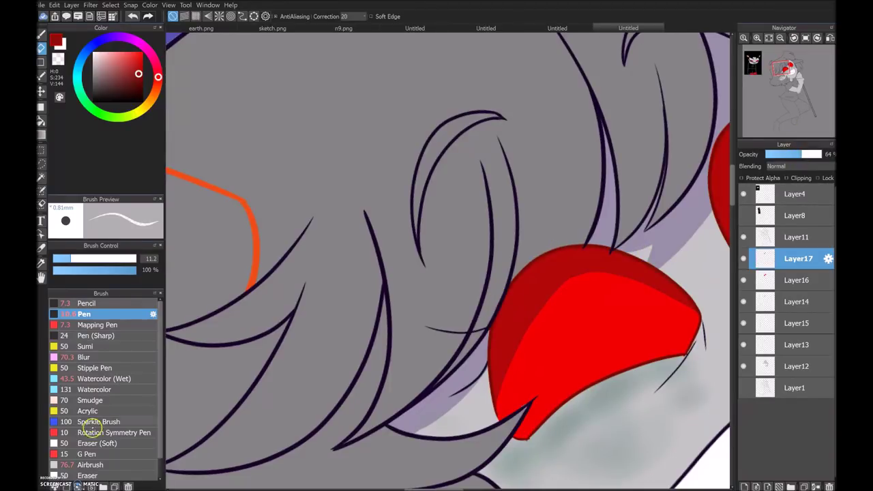
# Step: On a new layer, paint curved light pink highlights with small dots along the tops of both red eyes
pyautogui.click(84, 356)
pyautogui.scroll(-3, 500, 394)
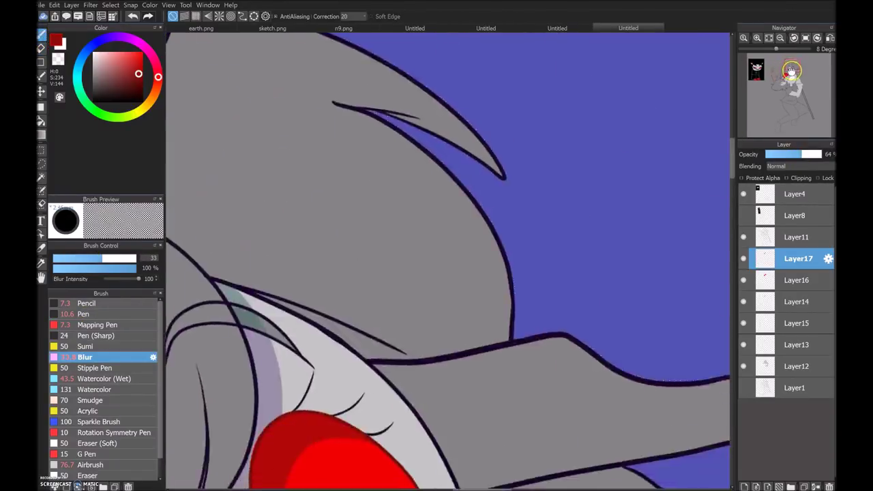
pyautogui.click(770, 36)
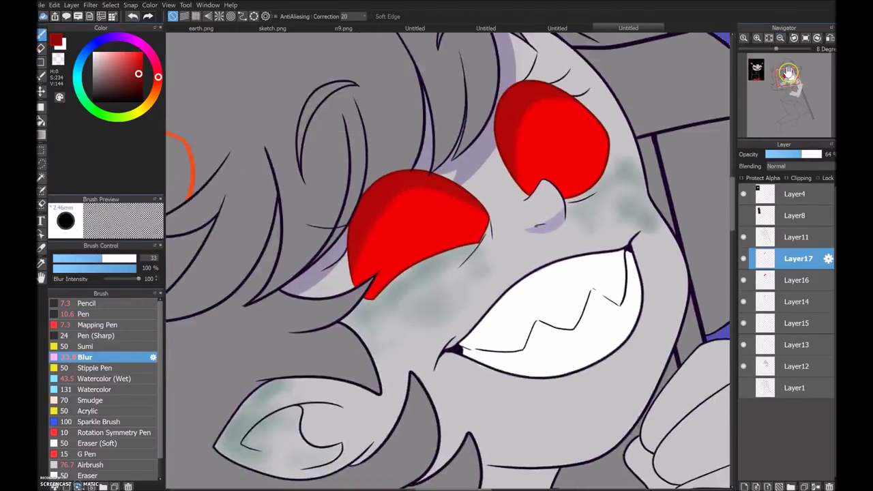
pyautogui.click(84, 314)
pyautogui.click(133, 17)
pyautogui.hotkey('ctrl', 'shift', 'n')
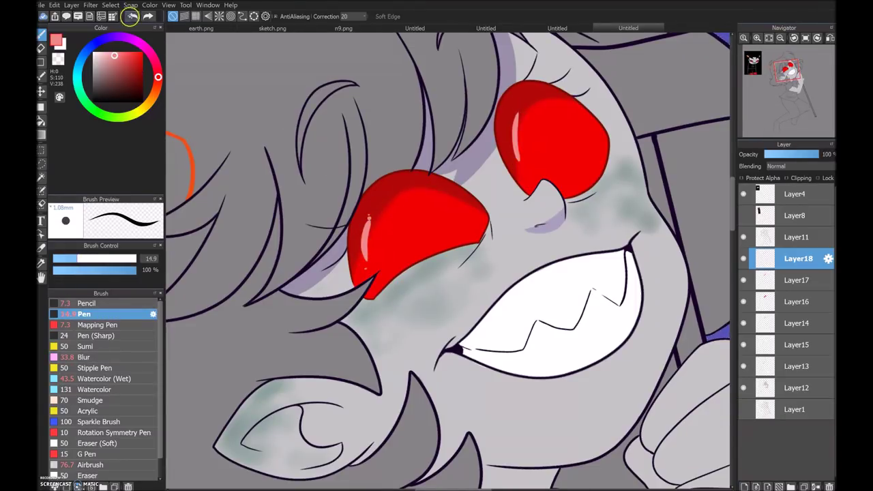
pyautogui.click(133, 17)
pyautogui.moveTo(395, 176); pyautogui.dragTo(469, 206)
pyautogui.moveTo(577, 121); pyautogui.dragTo(516, 94)
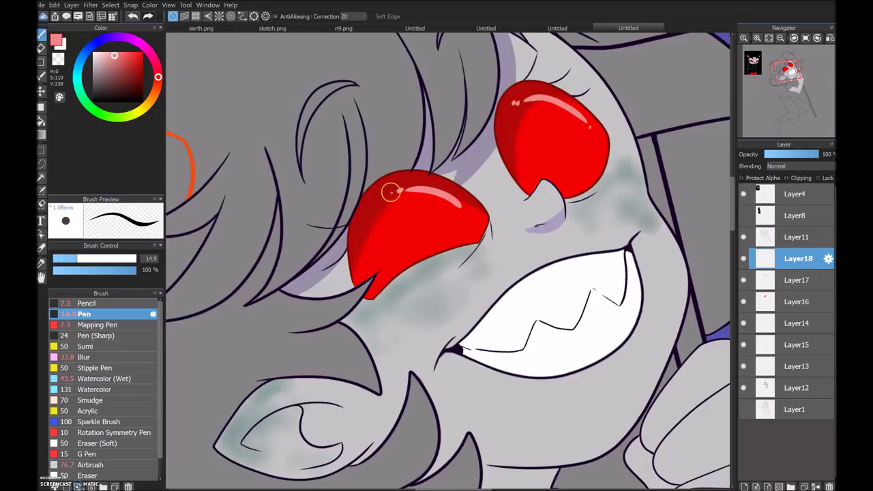
pyautogui.moveTo(81, 260); pyautogui.dragTo(65, 259)
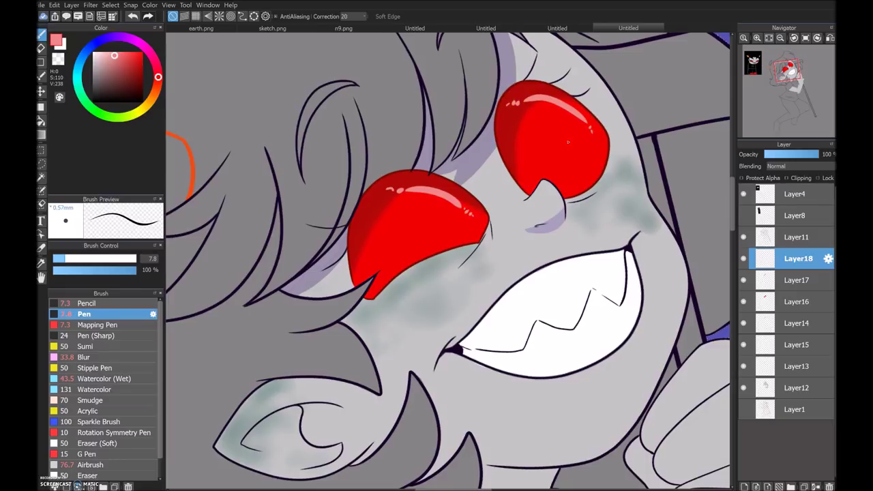
# Step: Add a layer above Layer14 and paint a small pale pink gum area in the corner of the mouth
pyautogui.click(769, 36)
pyautogui.click(795, 324)
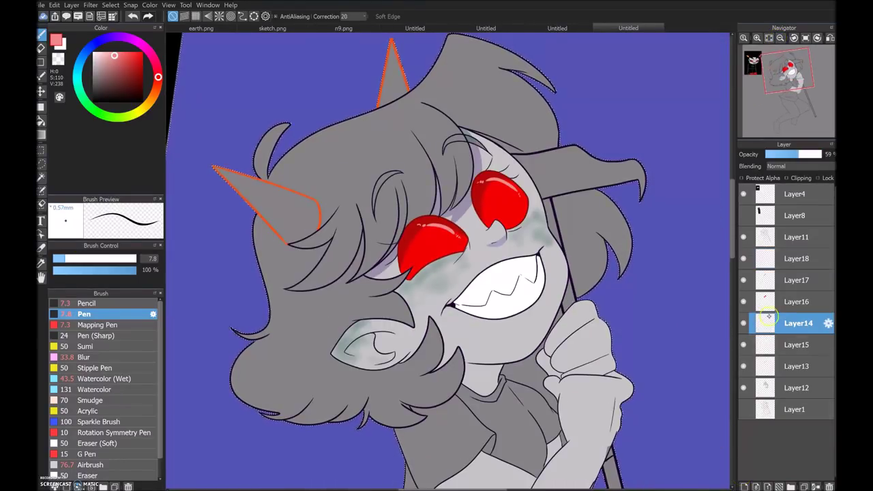
pyautogui.click(745, 487)
pyautogui.scroll(1, 448, 261)
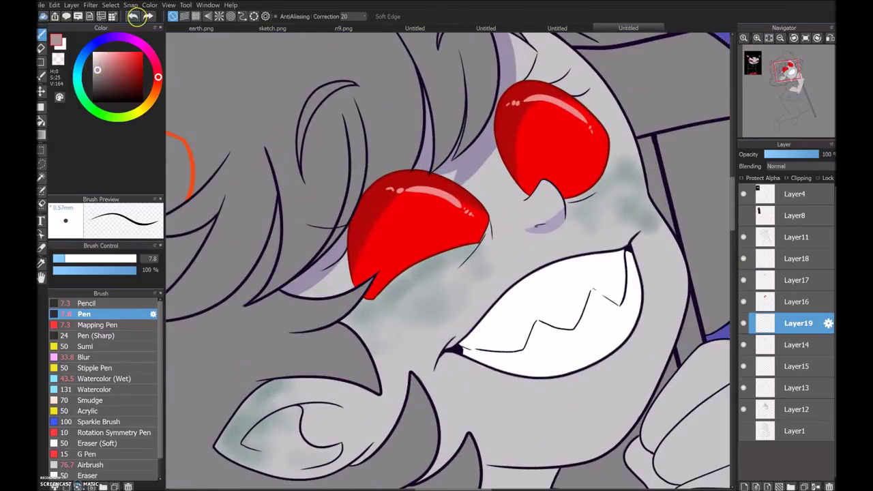
pyautogui.keyDown('alt'); pyautogui.click(503, 376); pyautogui.keyUp('alt')
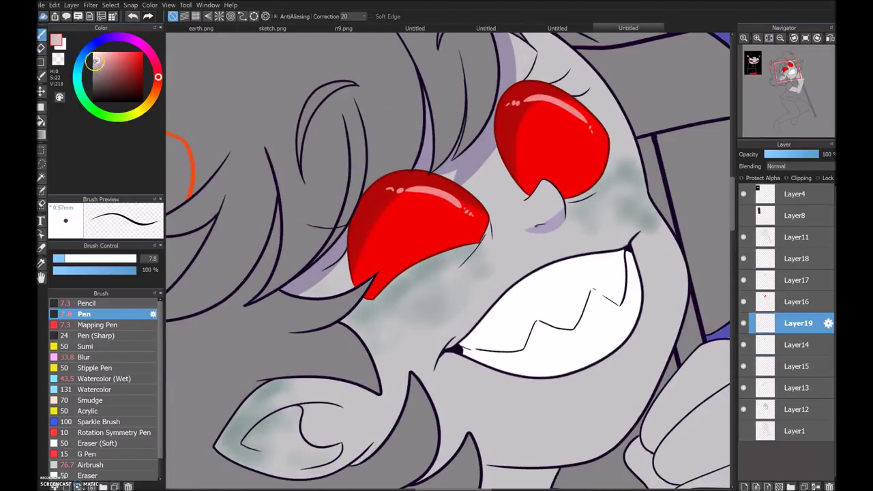
pyautogui.moveTo(475, 326); pyautogui.dragTo(483, 365)
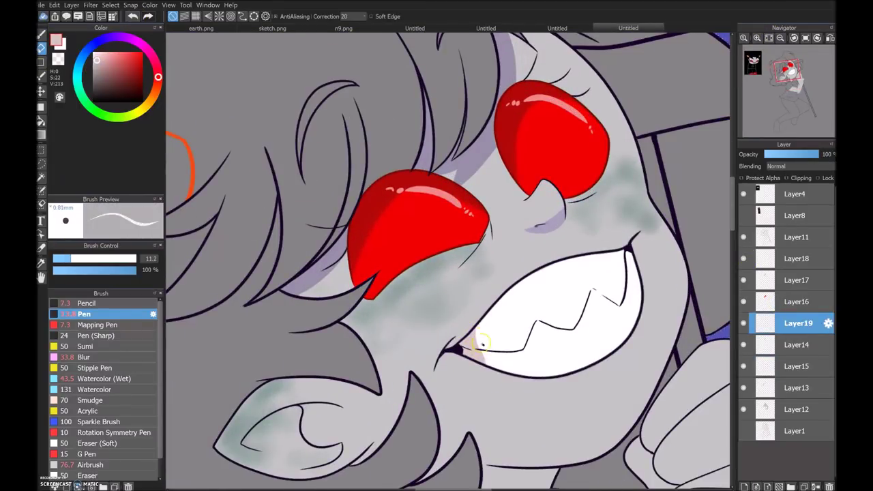
pyautogui.click(42, 48)
pyautogui.press('-')
pyautogui.press('-')
pyautogui.press('-')
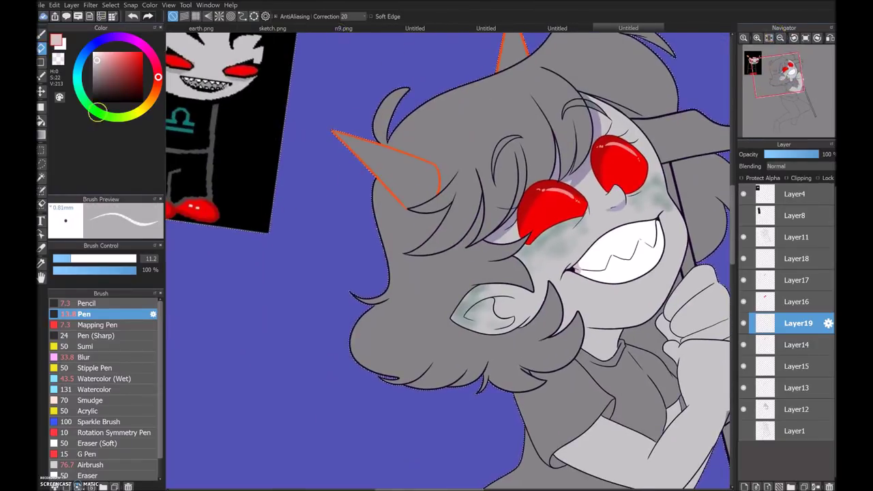
# Step: Try a thick, nearly black band along the mouth's lower edge, and undo it
pyautogui.click(41, 35)
pyautogui.press('+')
pyautogui.press('+')
pyautogui.press('+')
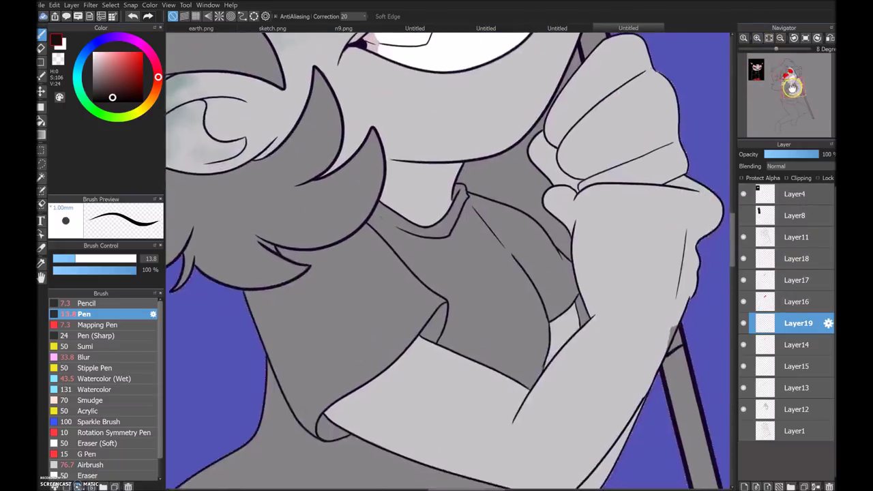
pyautogui.moveTo(373, 243); pyautogui.dragTo(514, 252)
pyautogui.moveTo(543, 168)
pyautogui.mouseDown()
pyautogui.moveTo(502, 246)
pyautogui.moveTo(456, 264)
pyautogui.moveTo(374, 241)
pyautogui.mouseUp()
pyautogui.click(42, 60)
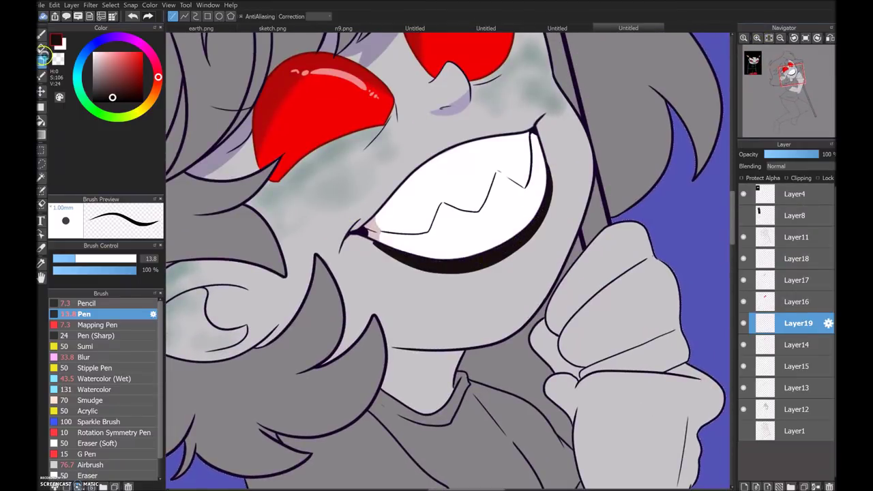
pyautogui.press('e')
pyautogui.hotkey('ctrl', '-')
pyautogui.hotkey('ctrl', '-')
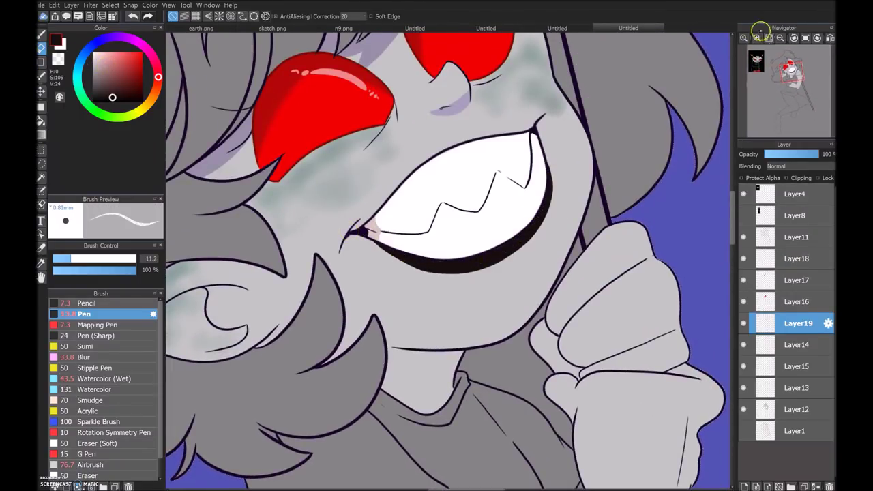
pyautogui.click(133, 16)
pyautogui.click(133, 16)
pyautogui.click(133, 16)
pyautogui.hotkey('ctrl', '+')
pyautogui.hotkey('ctrl', '+')
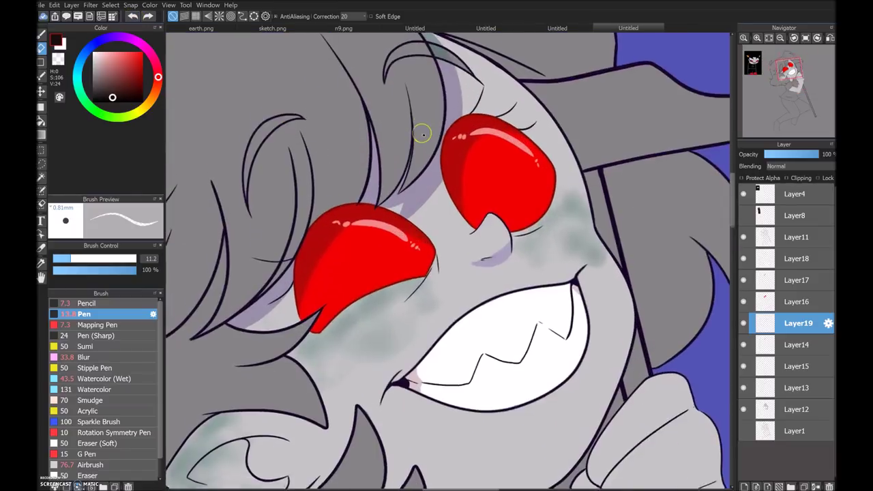
# Step: Paint a dark band along the mouth's lower edge and add small white glints with the Pen at size 7
pyautogui.press('b')
pyautogui.moveTo(450, 349); pyautogui.dragTo(561, 308)
pyautogui.press('x')
pyautogui.press('[')
pyautogui.press('[')
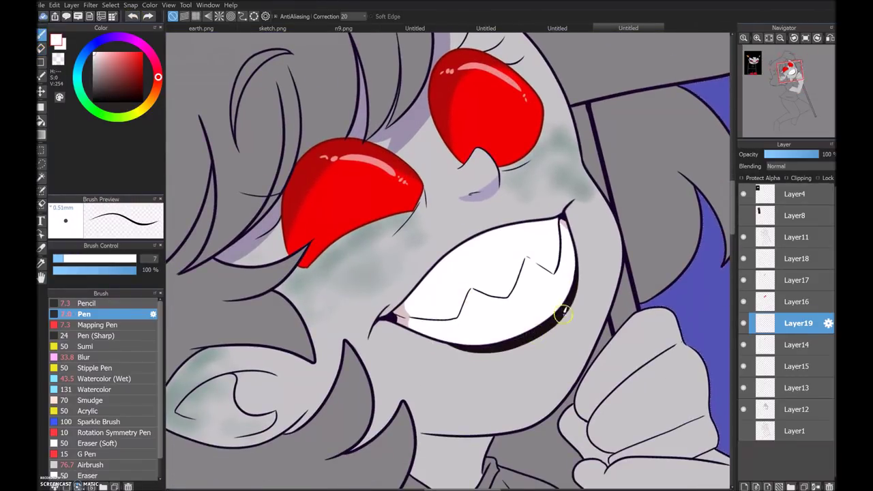
pyautogui.hotkey('ctrl', '-')
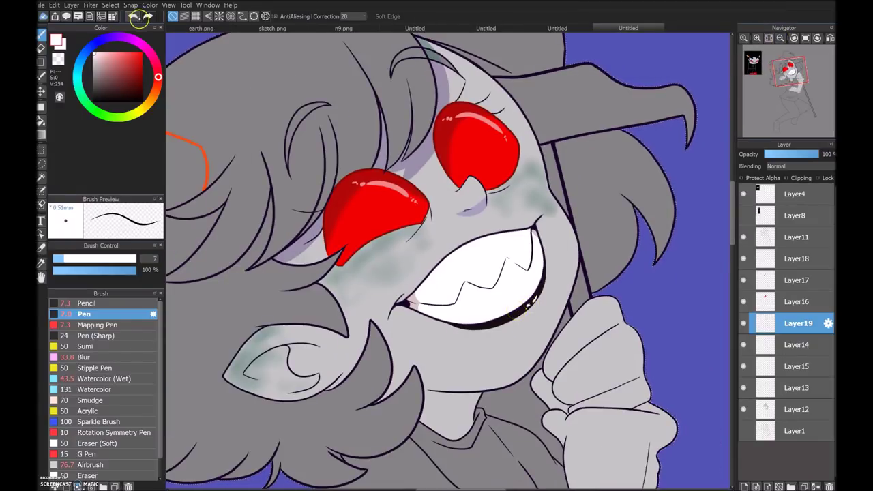
pyautogui.hotkey('ctrl', '-')
pyautogui.hotkey('ctrl', '-')
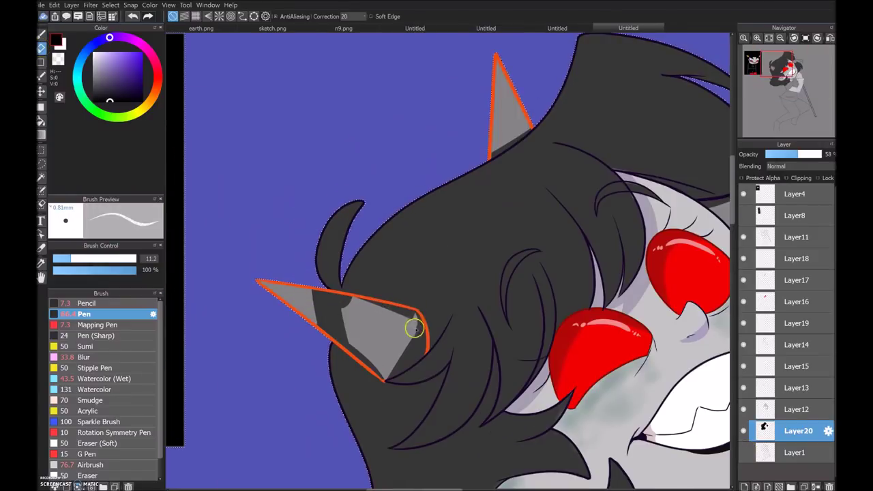
# Step: Erase the dark hair colour that overlaps the two horns on Layer20
pyautogui.moveTo(391, 375)
pyautogui.mouseDown()
pyautogui.moveTo(417, 351)
pyautogui.moveTo(368, 362)
pyautogui.moveTo(332, 322)
pyautogui.moveTo(349, 300)
pyautogui.moveTo(354, 326)
pyautogui.moveTo(358, 299)
pyautogui.moveTo(418, 317)
pyautogui.mouseUp()
pyautogui.press(']')
pyautogui.press(']')
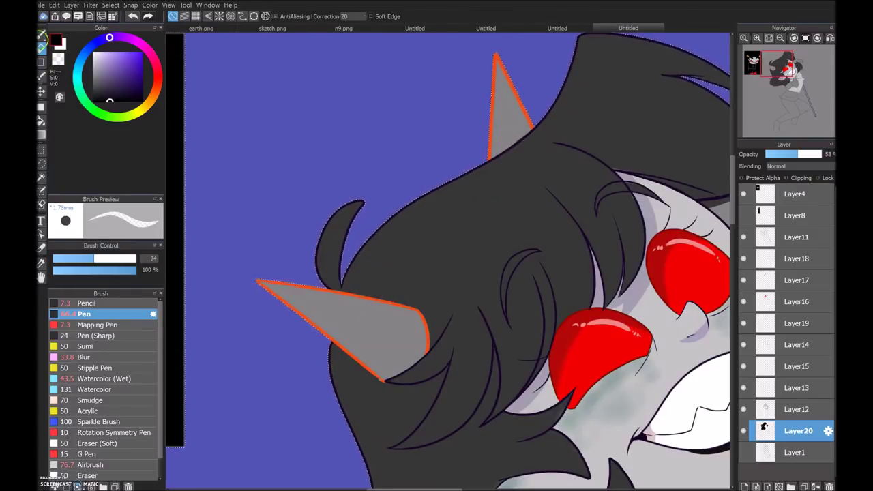
pyautogui.press('b')
# Step: Select the line art on Layer11, reduce the Pen to size 15, and return to Layer20 at the lower horn
pyautogui.click(792, 236)
pyautogui.press('[')
pyautogui.press('[')
pyautogui.press('[')
pyautogui.scroll(3, 778, 81)
pyautogui.moveTo(775, 82); pyautogui.dragTo(761, 71)
pyautogui.press('b')
pyautogui.click(778, 427)
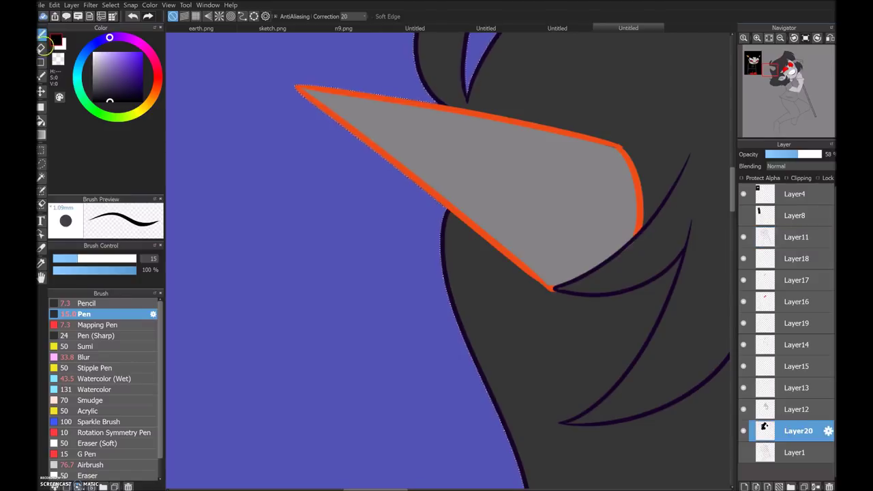
# Step: Erase the dark hair colour overlapping the staff's head on Layer20, with the eraser at size 17
pyautogui.press('e')
pyautogui.click(782, 37)
pyautogui.click(781, 37)
pyautogui.click(784, 335)
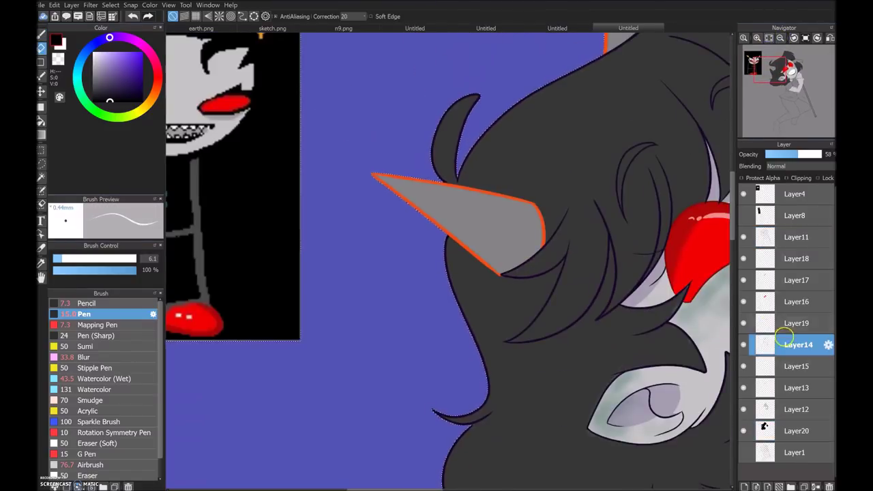
pyautogui.click(785, 388)
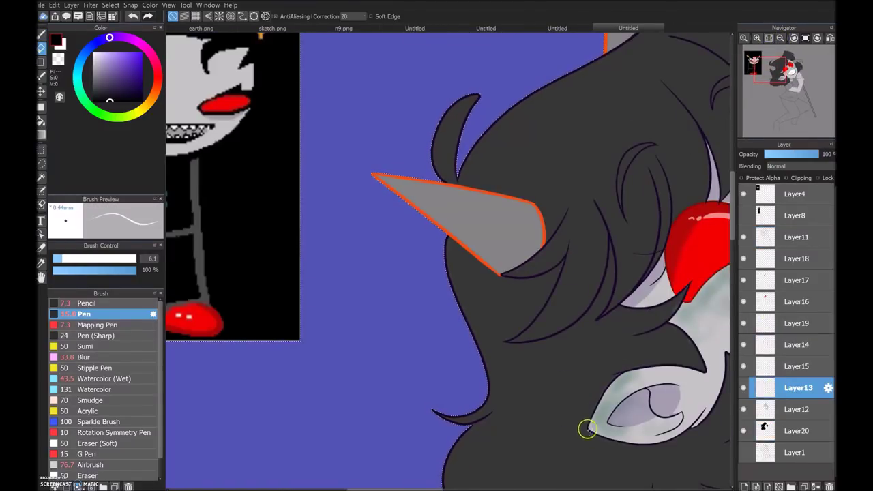
pyautogui.click(768, 408)
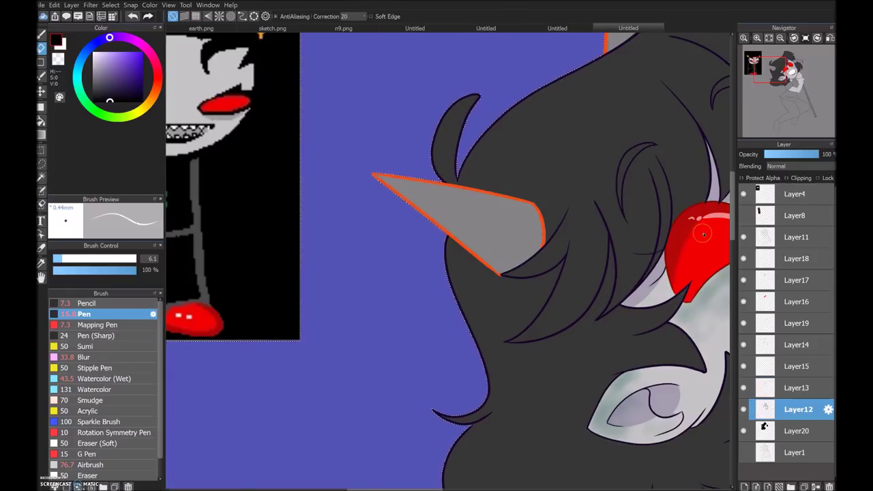
pyautogui.click(780, 37)
pyautogui.moveTo(775, 71); pyautogui.dragTo(783, 75)
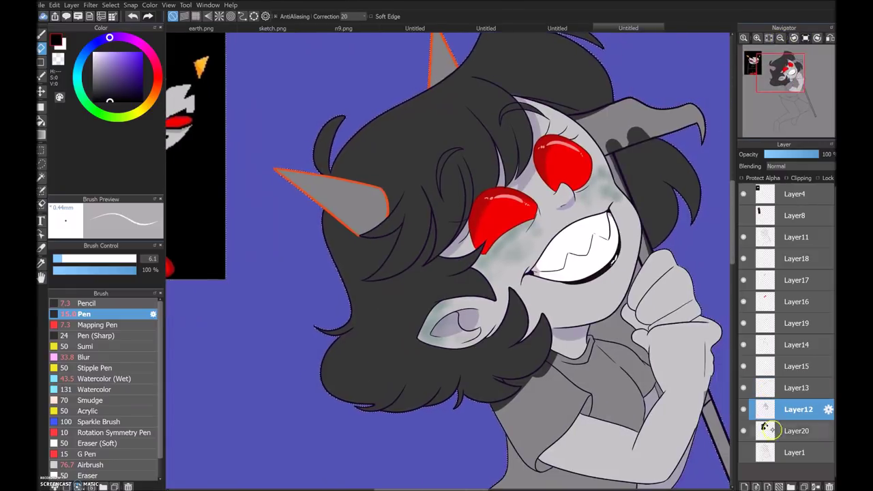
pyautogui.click(769, 431)
pyautogui.press(']')
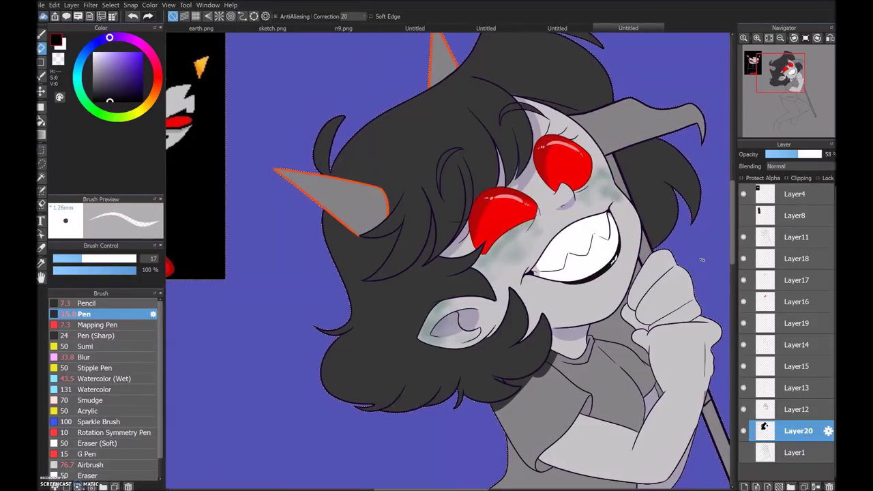
# Step: Clean up the skin edge at the forehead hairline on Layer12, and raise the hair's opacity on Layer20 to 100%
pyautogui.keyDown('alt'); pyautogui.click(559, 293); pyautogui.keyUp('alt')
pyautogui.hotkey('ctrl', 'Up')
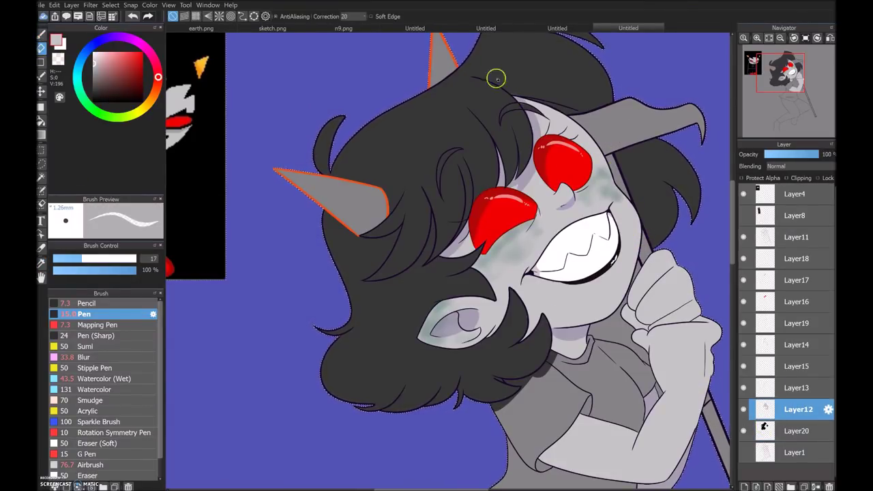
pyautogui.scroll(4, 505, 68)
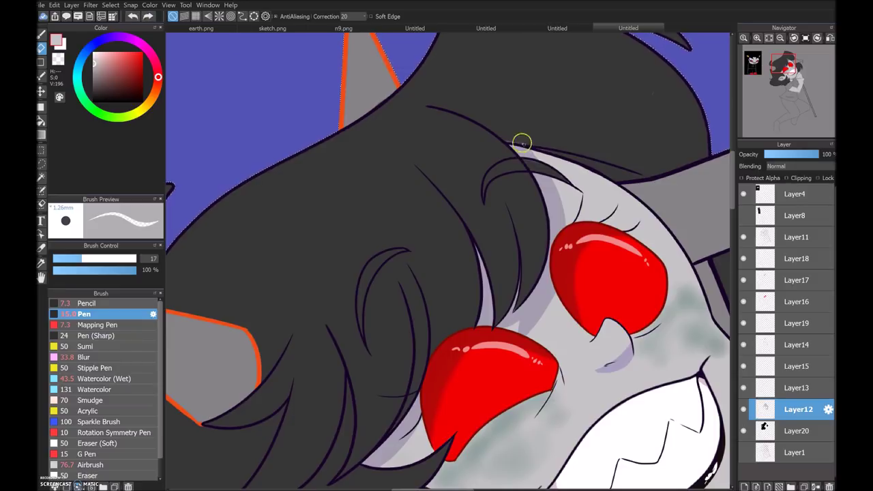
pyautogui.hotkey('ctrl', 'z')
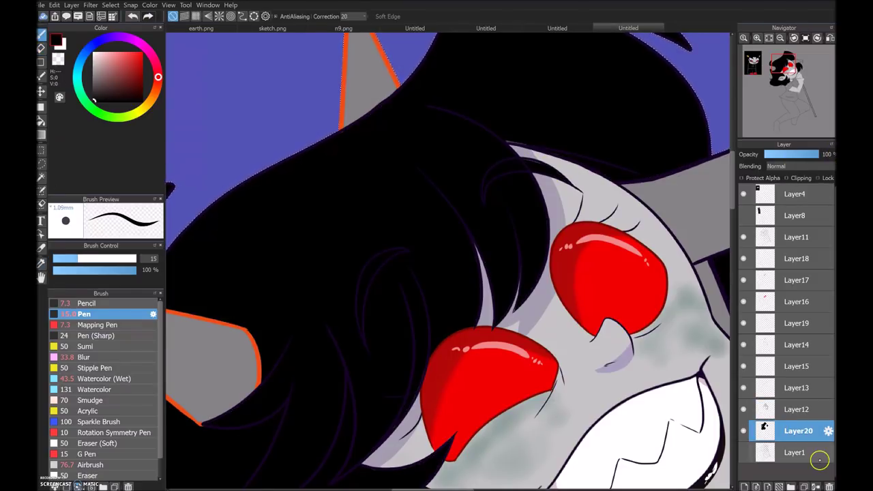
pyautogui.click(784, 344)
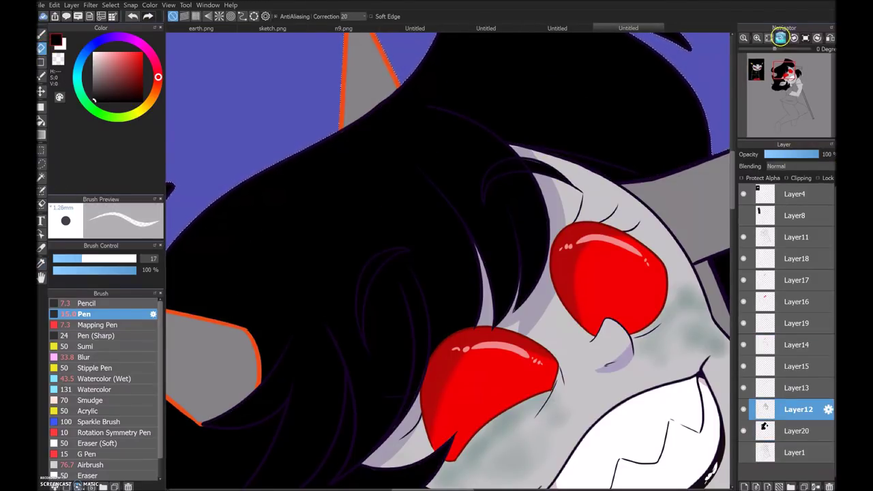
# Step: Fine-tune the hair's opacity, and pick the light grey skin colour for touch-ups on Layer12
pyautogui.click(782, 38)
pyautogui.moveTo(784, 150); pyautogui.dragTo(769, 151)
pyautogui.scroll(-2, 266, 176)
pyautogui.hotkey('ctrl', 'Up')
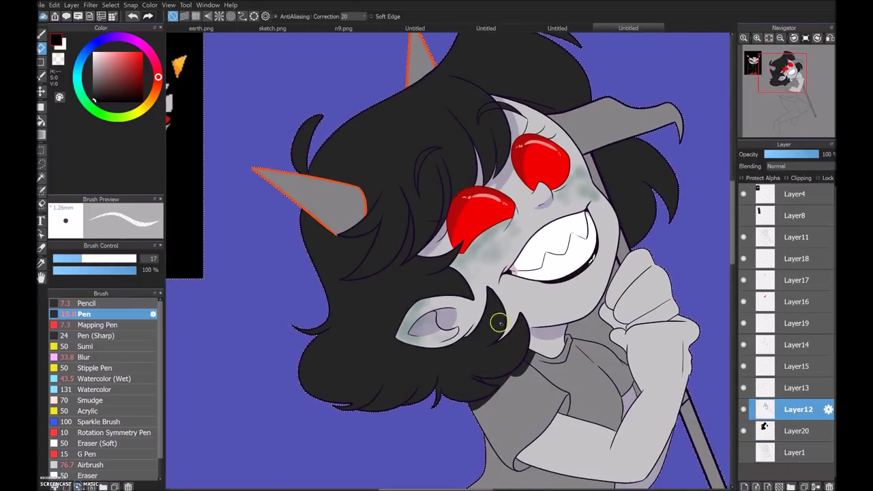
pyautogui.hotkey('ctrl', 'Down')
pyautogui.keyDown('alt'); pyautogui.click(490, 290); pyautogui.keyUp('alt')
pyautogui.hotkey('ctrl', 'Up')
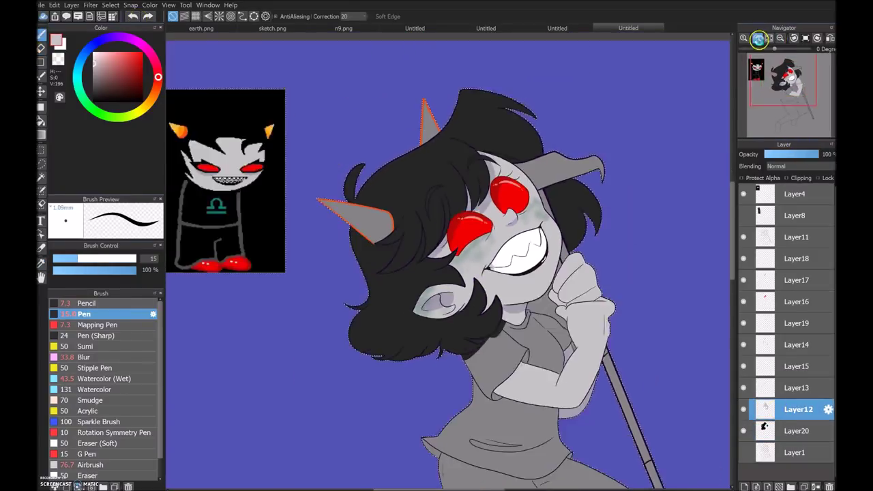
# Step: Paint both horns flat red-orange on a new layer below the hair, with the Pen at size 38
pyautogui.scroll(3, 524, 313)
pyautogui.click(780, 38)
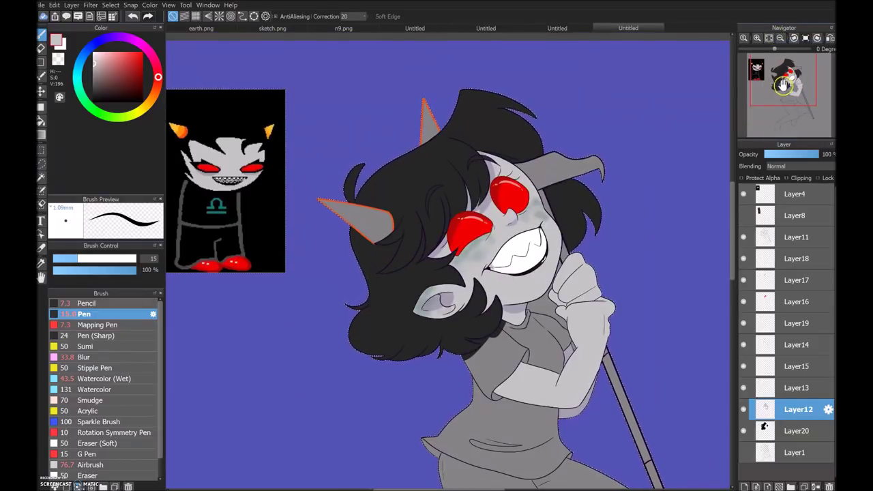
pyautogui.scroll(2, 783, 87)
pyautogui.click(780, 37)
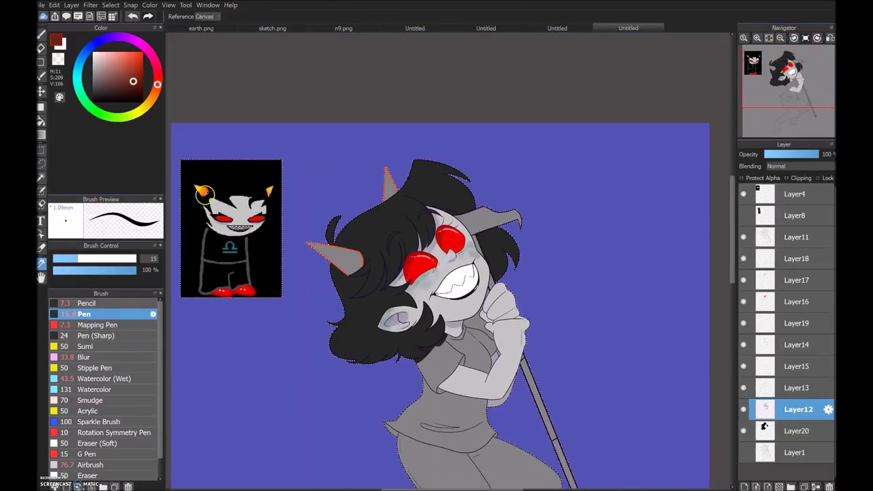
pyautogui.hotkey('ctrl', 'Down')
pyautogui.hotkey('ctrl', 'Down')
pyautogui.click(745, 486)
pyautogui.click(106, 259)
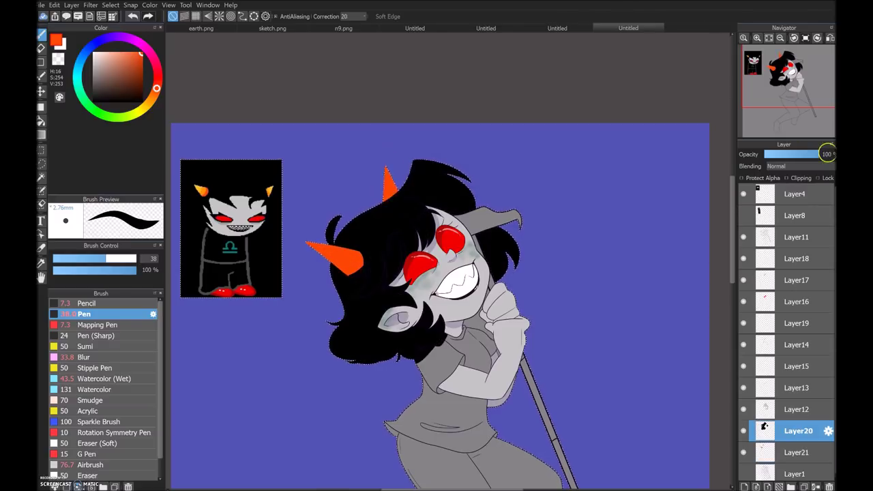
# Step: Blend lighter yellow-orange bands into both horns on Layer21 with the Mapping Pen at size 32
pyautogui.keyDown('alt'); pyautogui.click(391, 170); pyautogui.keyUp('alt')
pyautogui.click(89, 325)
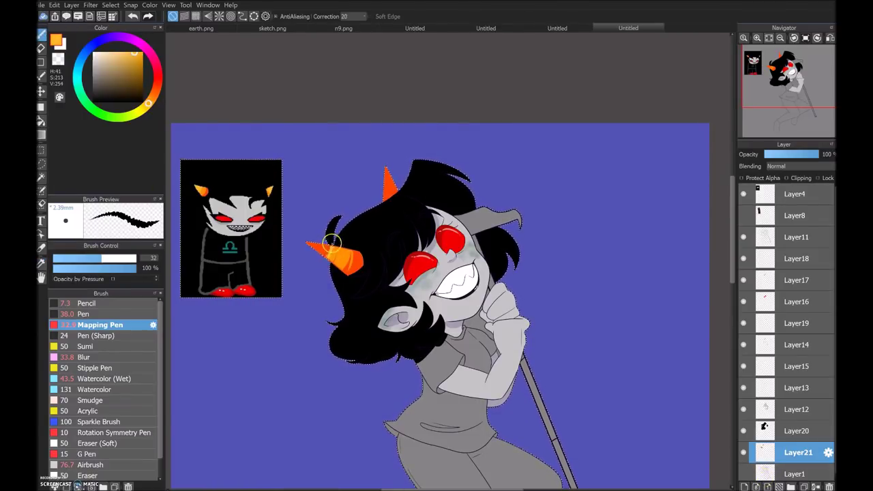
pyautogui.keyDown('alt'); pyautogui.click(385, 187); pyautogui.keyUp('alt')
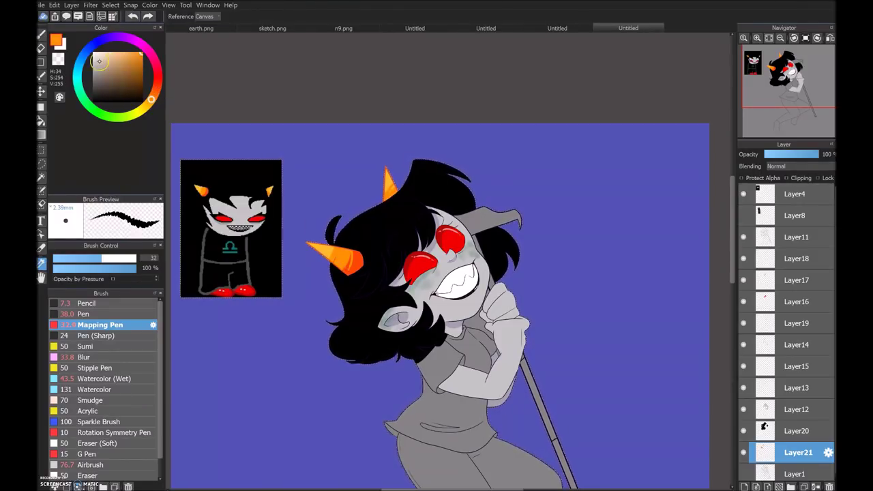
# Step: Shade the horns' edges on a new layer at 69% opacity, and add thin pale pink highlights with the Pen at size 7.9
pyautogui.keyDown('alt'); pyautogui.click(312, 247); pyautogui.keyUp('alt')
pyautogui.keyDown('alt'); pyautogui.click(304, 245); pyautogui.keyUp('alt')
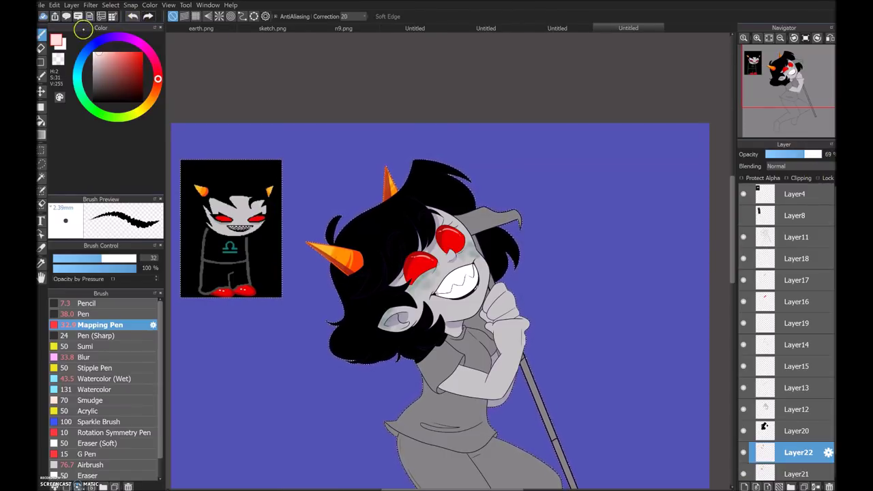
pyautogui.click(83, 314)
pyautogui.scroll(2, 270, 209)
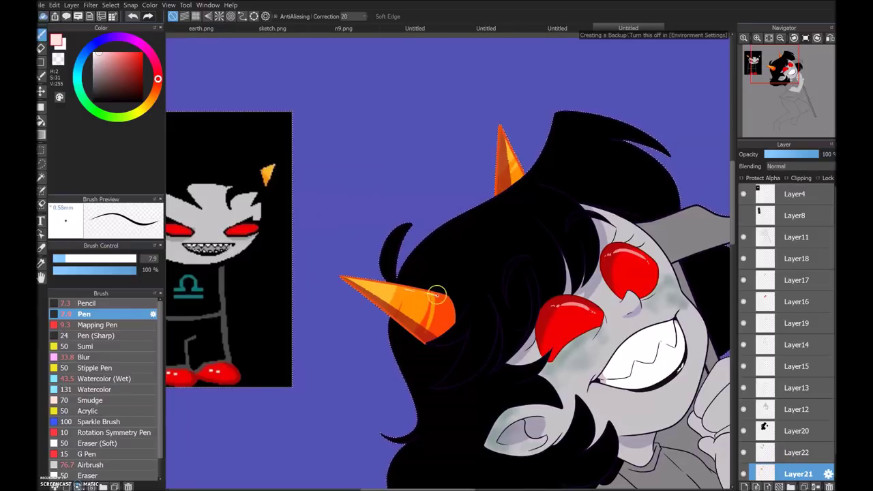
# Step: Paint the whole shirt a very dark brownish grey on a new layer with the Pen at about size 50
pyautogui.scroll(-3, 326, 191)
pyautogui.click(132, 16)
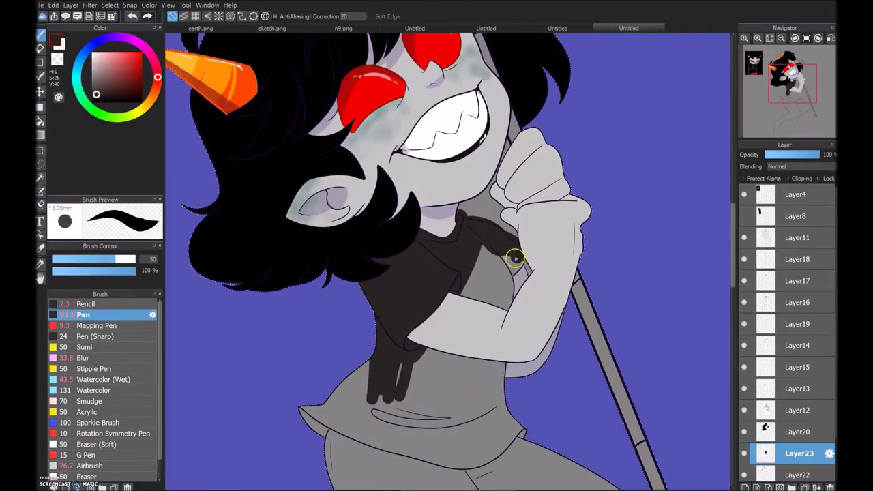
pyautogui.moveTo(526, 431)
pyautogui.mouseDown()
pyautogui.moveTo(467, 469)
pyautogui.moveTo(312, 425)
pyautogui.moveTo(437, 450)
pyautogui.moveTo(443, 405)
pyautogui.moveTo(370, 401)
pyautogui.moveTo(441, 446)
pyautogui.moveTo(494, 368)
pyautogui.mouseUp()
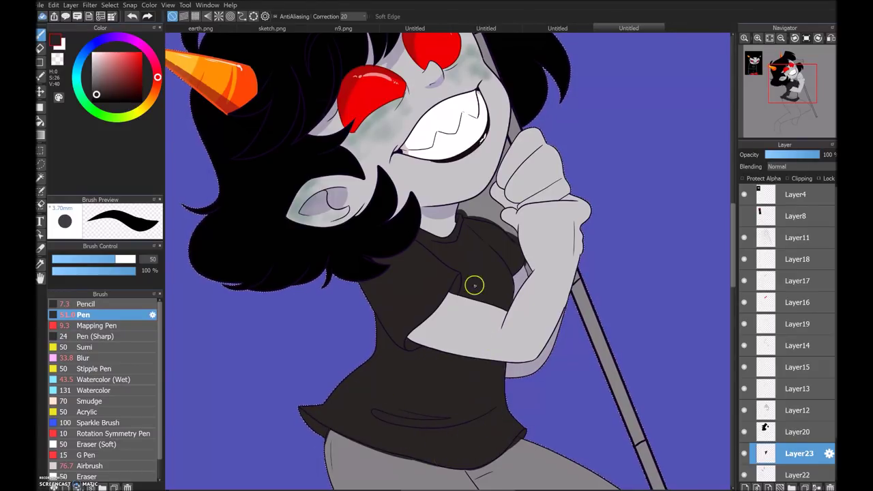
# Step: Erase the shirt colour below the hem and inside its flared corners on Layer23, with the eraser at size 10.4
pyautogui.click(795, 410)
pyautogui.press('e')
pyautogui.hotkey('ctrl', '+')
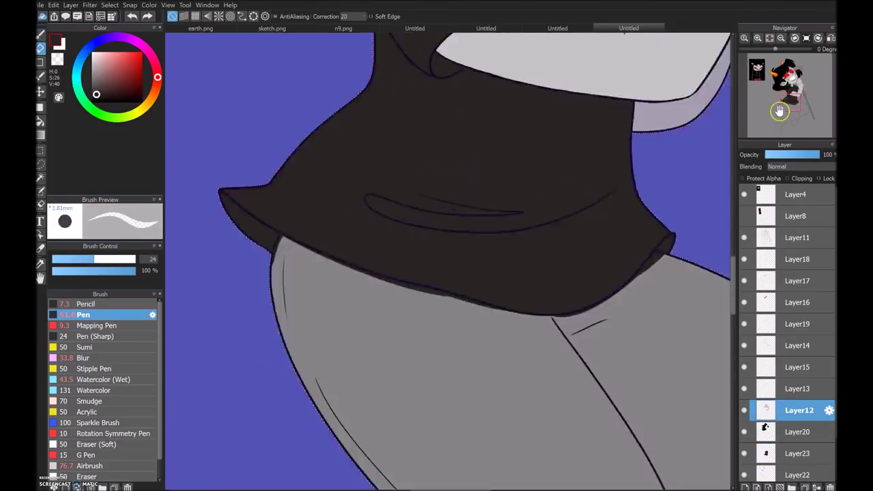
pyautogui.press('[')
pyautogui.press('[')
pyautogui.press('[')
pyautogui.hotkey('ctrl', 'Down')
pyautogui.hotkey('ctrl', 'Down')
pyautogui.moveTo(273, 250)
pyautogui.mouseDown()
pyautogui.moveTo(221, 195)
pyautogui.moveTo(235, 222)
pyautogui.moveTo(535, 322)
pyautogui.mouseUp()
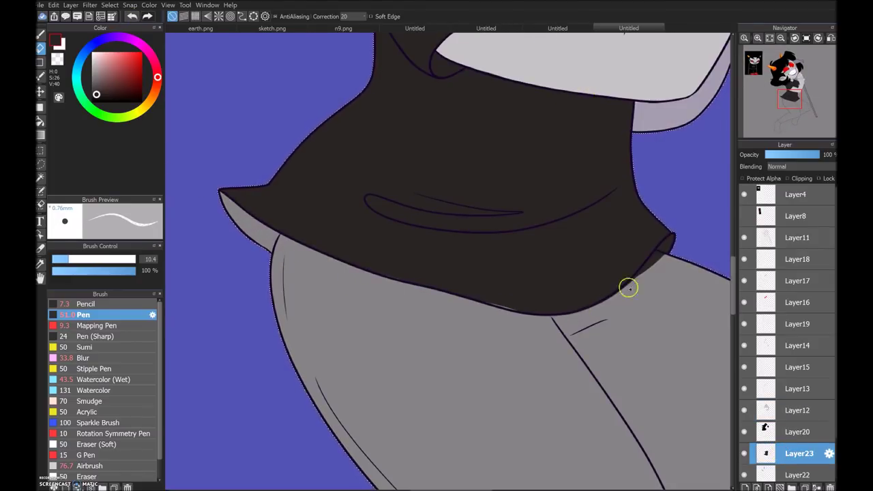
pyautogui.hotkey('ctrl', 'd')
pyautogui.press('b')
pyautogui.hotkey('ctrl', 'd')
pyautogui.press('e')
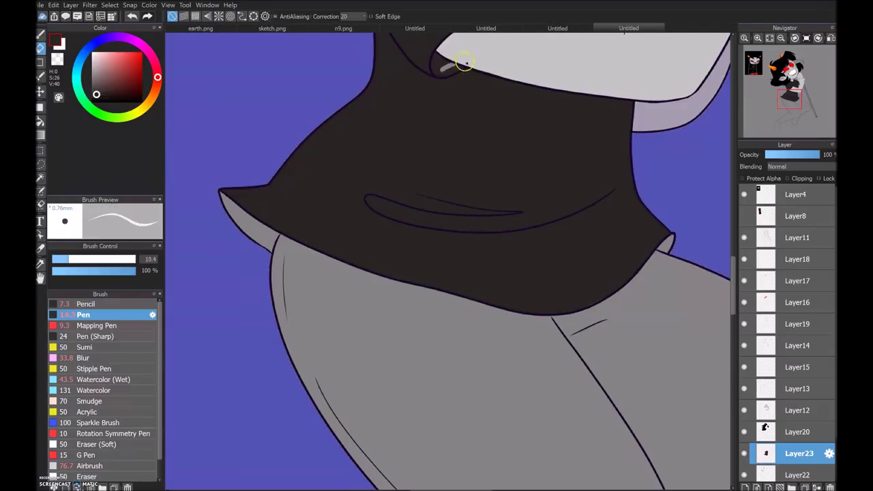
# Step: Erase the shirt colour from both inner openings of the bent arm's sleeve on Layer23
pyautogui.press('b')
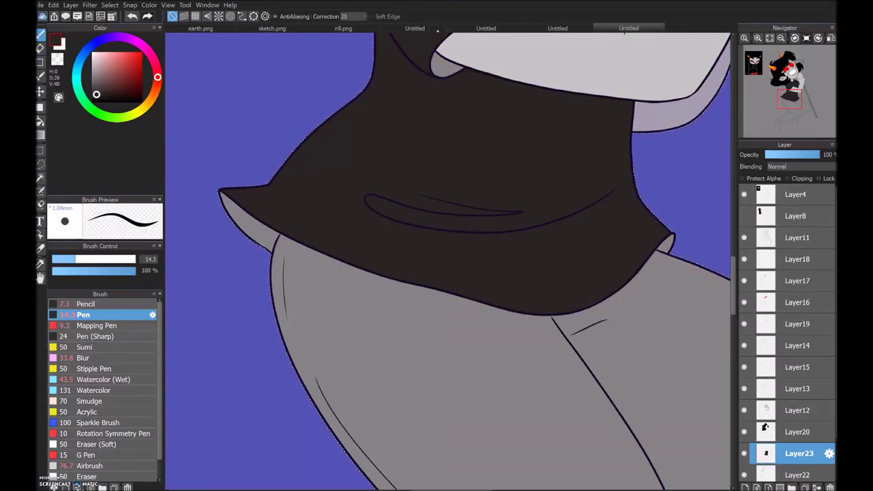
pyautogui.scroll(10, 448, 261)
pyautogui.press('e')
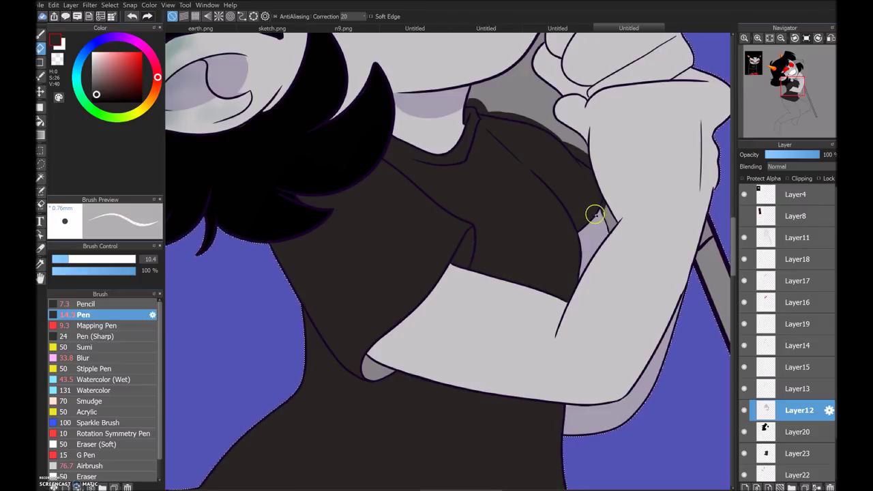
pyautogui.press('Down')
pyautogui.press('Down')
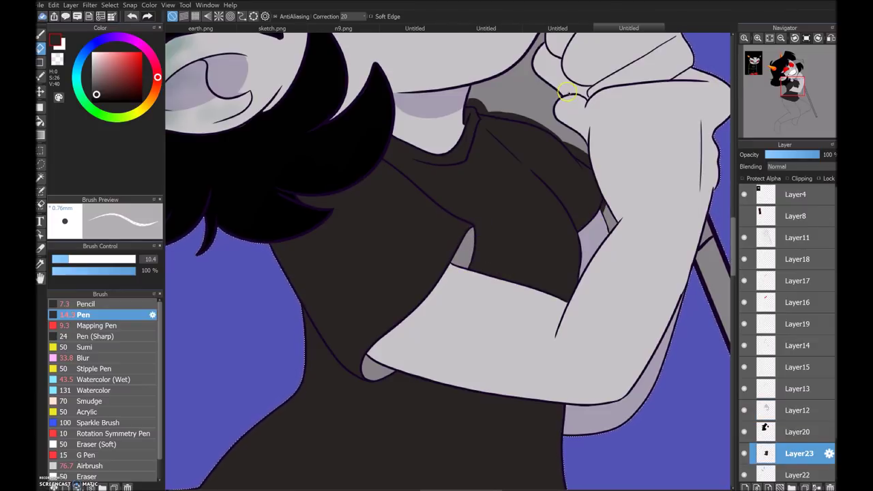
# Step: Erase the shirt colour spilling past the far shoulder and collar on Layer23, and touch up the edge with the Pen at size 7.2
pyautogui.press('Up')
pyautogui.press('Up')
pyautogui.press('Up')
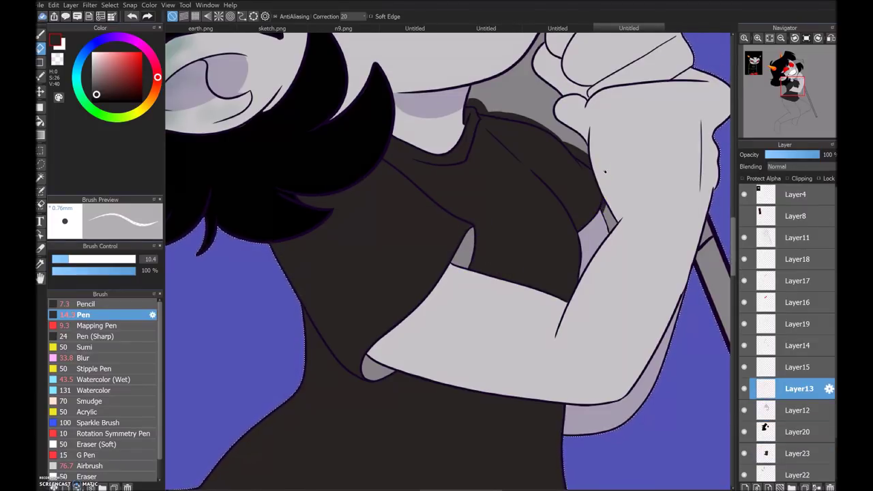
pyautogui.click(779, 447)
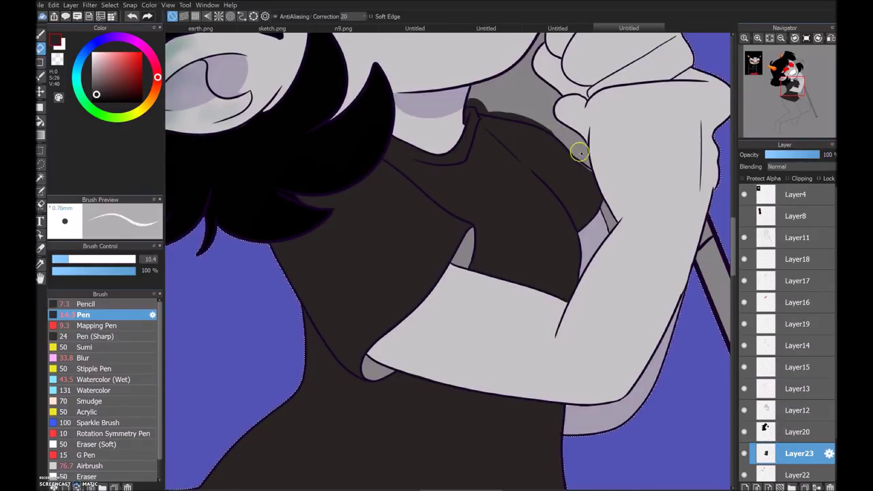
pyautogui.moveTo(580, 153); pyautogui.dragTo(500, 112)
pyautogui.press('b')
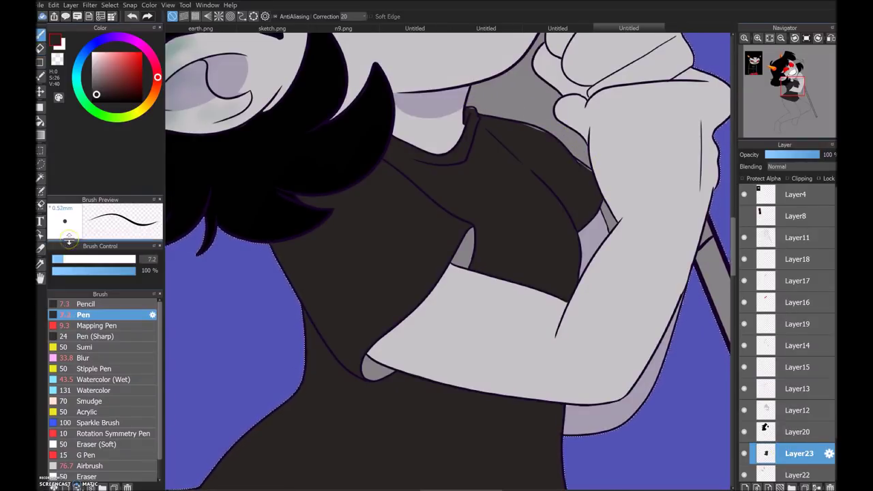
pyautogui.scroll(2, 486, 106)
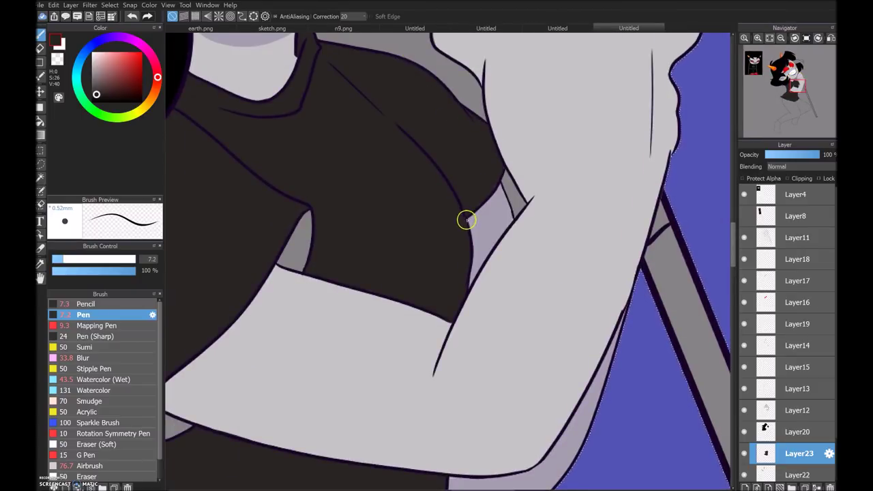
# Step: Paint the inside of the sleeve and hem muted purple on a new layer, with the Pen at size 21
pyautogui.click(770, 37)
pyautogui.click(745, 487)
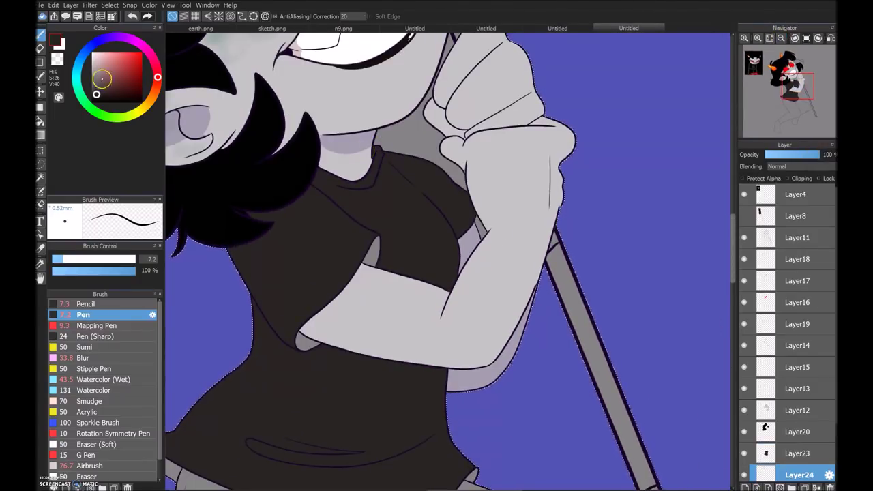
pyautogui.moveTo(101, 41); pyautogui.dragTo(109, 37)
pyautogui.press(']')
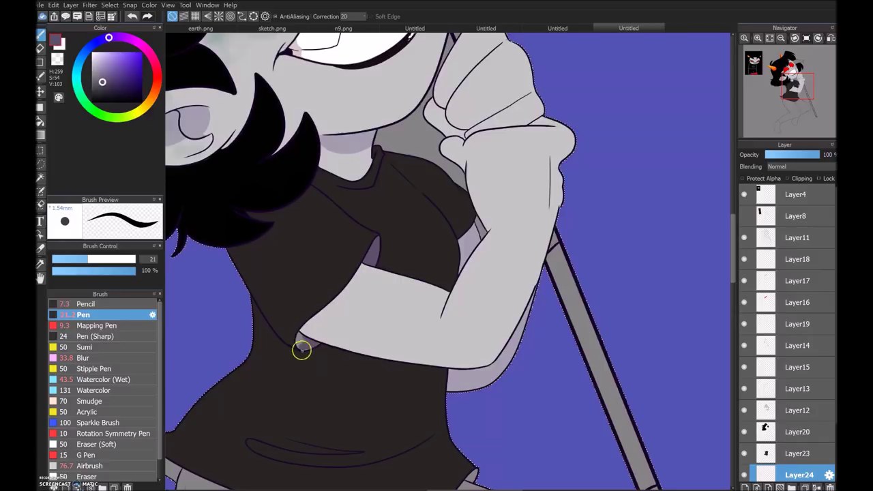
pyautogui.scroll(-3, 355, 259)
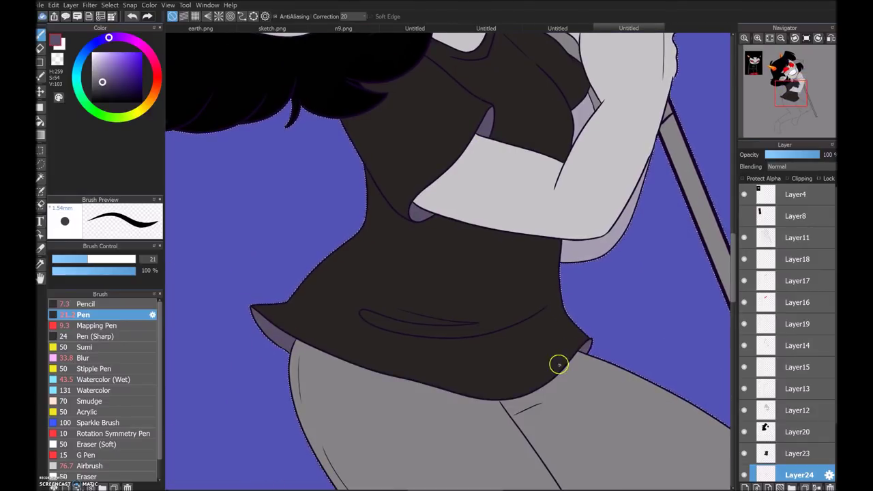
# Step: Paint both trouser legs with the hair's black on a new layer below the horn layers, using an enlarged Pen
pyautogui.click(780, 40)
pyautogui.click(780, 41)
pyautogui.scroll(2, 318, 157)
pyautogui.scroll(-3, 826, 423)
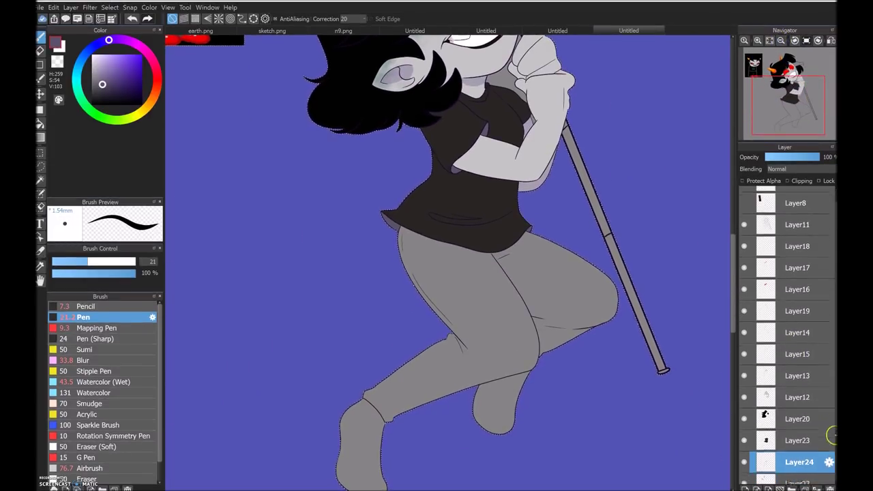
pyautogui.click(784, 471)
pyautogui.click(745, 489)
pyautogui.keyDown('alt'); pyautogui.click(382, 103); pyautogui.keyUp('alt')
pyautogui.press(']')
pyautogui.press(']')
pyautogui.moveTo(490, 255)
pyautogui.mouseDown()
pyautogui.moveTo(434, 312)
pyautogui.moveTo(460, 231)
pyautogui.moveTo(429, 301)
pyautogui.moveTo(427, 254)
pyautogui.moveTo(408, 279)
pyautogui.moveTo(412, 242)
pyautogui.mouseUp()
pyautogui.press(']')
pyautogui.press(']')
pyautogui.moveTo(362, 388)
pyautogui.mouseDown()
pyautogui.moveTo(439, 417)
pyautogui.moveTo(428, 358)
pyautogui.moveTo(450, 346)
pyautogui.moveTo(479, 292)
pyautogui.moveTo(462, 352)
pyautogui.moveTo(502, 240)
pyautogui.moveTo(504, 376)
pyautogui.moveTo(531, 357)
pyautogui.moveTo(497, 297)
pyautogui.mouseUp()
pyautogui.moveTo(537, 346)
pyautogui.mouseDown()
pyautogui.moveTo(571, 347)
pyautogui.moveTo(614, 325)
pyautogui.moveTo(505, 240)
pyautogui.moveTo(539, 351)
pyautogui.mouseUp()
# Step: Recolour the inner fold lines of the trousers white on the line art in Layer11, using a smaller Pen
pyautogui.scroll(1, 833, 233)
pyautogui.scroll(2, 833, 233)
pyautogui.click(831, 238)
pyautogui.press('x')
pyautogui.press('[')
pyautogui.press('[')
pyautogui.press('[')
pyautogui.press('[')
pyautogui.press('[')
pyautogui.press('[')
pyautogui.press('[')
pyautogui.press('[')
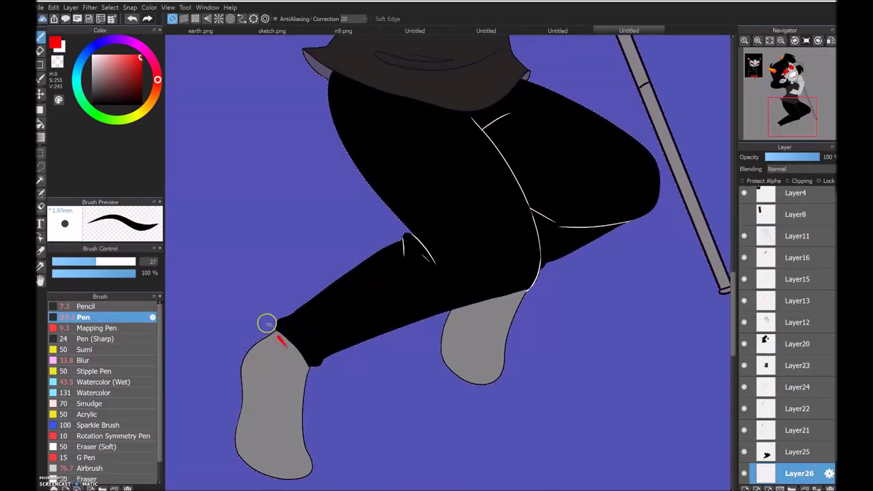
# Step: Paint both shoes red on Layer26 and shade their soles darker red on a new layer, with the Pen at size 23
pyautogui.moveTo(267, 323)
pyautogui.mouseDown()
pyautogui.moveTo(302, 396)
pyautogui.moveTo(272, 397)
pyautogui.moveTo(242, 366)
pyautogui.moveTo(249, 423)
pyautogui.mouseUp()
pyautogui.press(']')
pyautogui.press(']')
pyautogui.moveTo(522, 301)
pyautogui.mouseDown()
pyautogui.moveTo(507, 273)
pyautogui.moveTo(471, 295)
pyautogui.moveTo(447, 348)
pyautogui.mouseUp()
pyautogui.click(745, 489)
pyautogui.click(92, 261)
pyautogui.moveTo(312, 468); pyautogui.dragTo(239, 387)
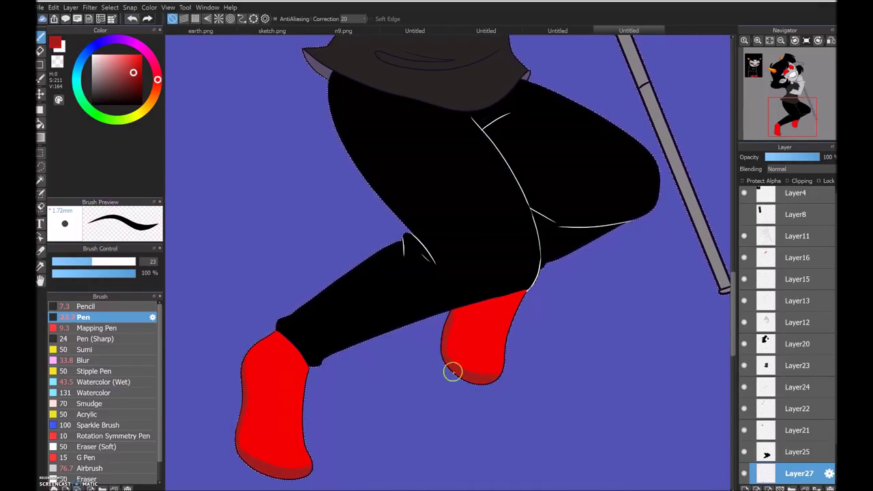
# Step: Dot two white highlights on the front of the near shoe
pyautogui.moveTo(775, 94)
pyautogui.mouseDown()
pyautogui.moveTo(778, 68)
pyautogui.moveTo(768, 100)
pyautogui.mouseUp()
pyautogui.click(355, 267)
pyautogui.click(355, 287)
# Step: Paint the cane's handle, upper shaft and lower section bright red on Layer27 with the Pen at size 32
pyautogui.moveTo(785, 116); pyautogui.dragTo(792, 68)
pyautogui.press('x')
pyautogui.click(101, 261)
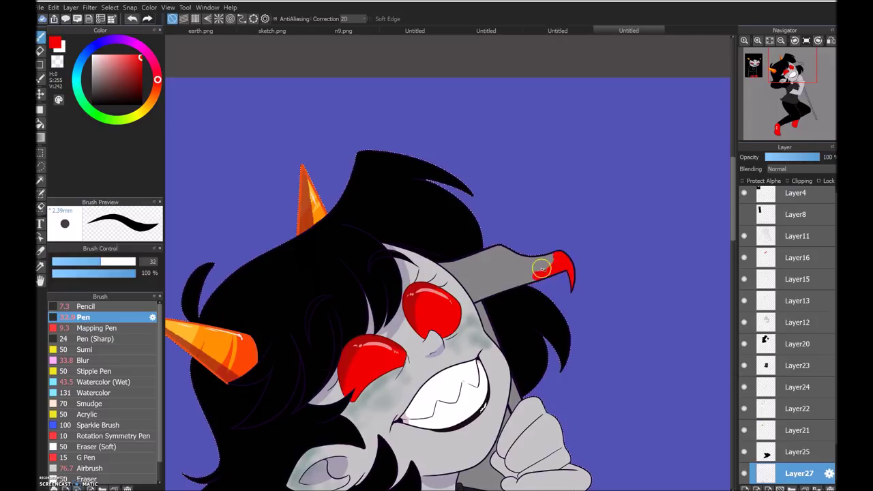
pyautogui.moveTo(525, 258); pyautogui.dragTo(509, 256)
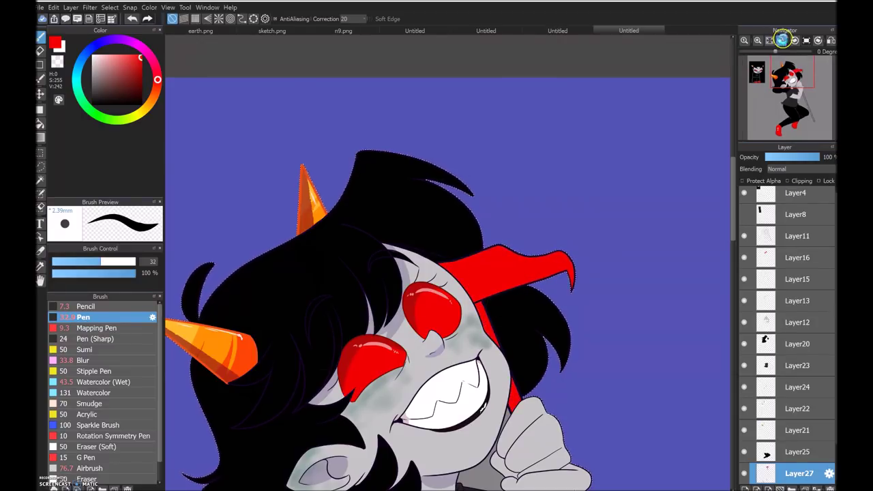
pyautogui.moveTo(791, 68); pyautogui.dragTo(790, 102)
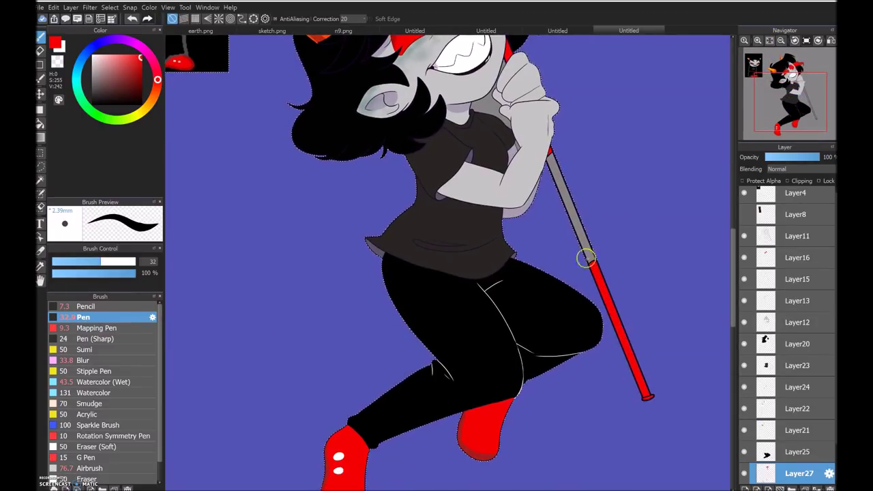
# Step: Paint the cane's middle section white on a new layer, and fill its joint black on Layer27 with the Pen at size 12.6
pyautogui.scroll(-2, 742, 230)
pyautogui.scroll(2, 743, 198)
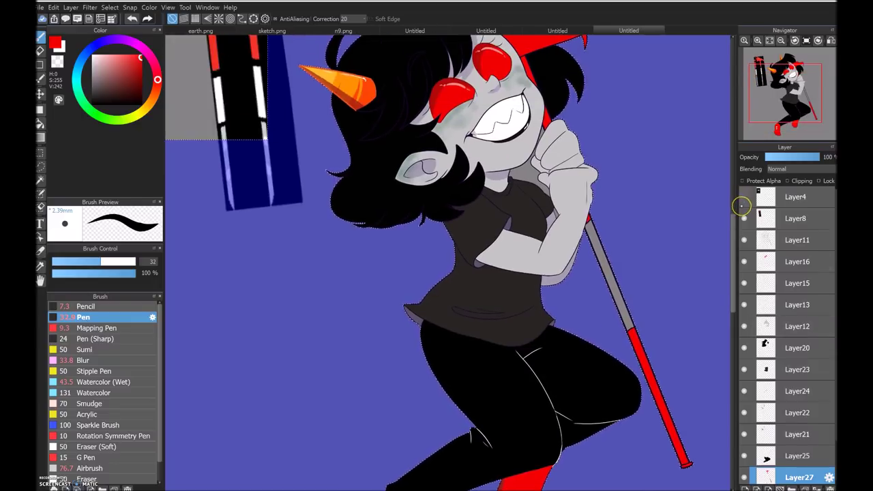
pyautogui.click(745, 489)
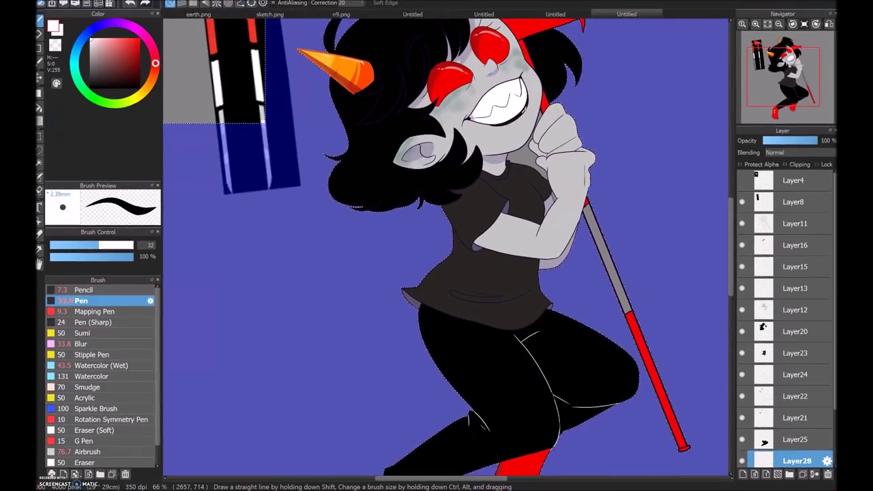
pyautogui.scroll(-2, 785, 382)
pyautogui.moveTo(625, 306); pyautogui.dragTo(585, 203)
pyautogui.press('[')
pyautogui.press('[')
pyautogui.press('[')
pyautogui.press('x')
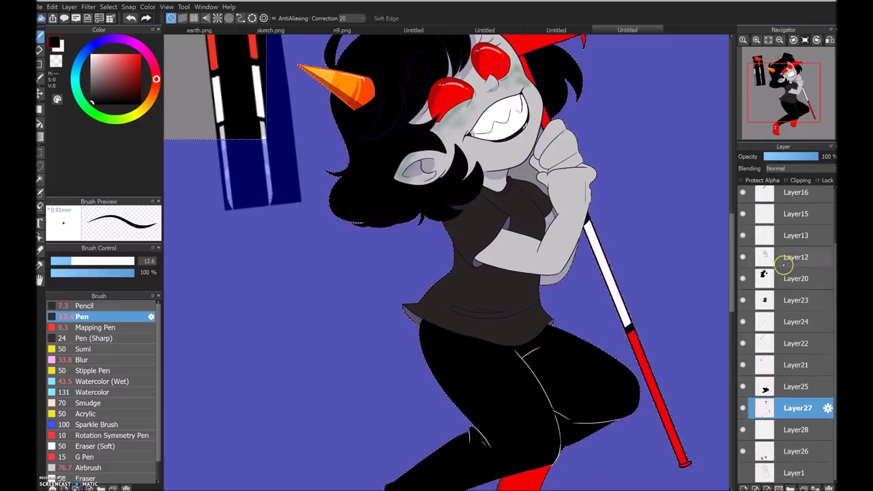
# Step: Show the reference in Layer4 instead of Layer8, and add a white highlight to the cane's handle with the Pen at size 4.9
pyautogui.scroll(3, 785, 273)
pyautogui.moveTo(743, 218); pyautogui.dragTo(744, 195)
pyautogui.click(756, 40)
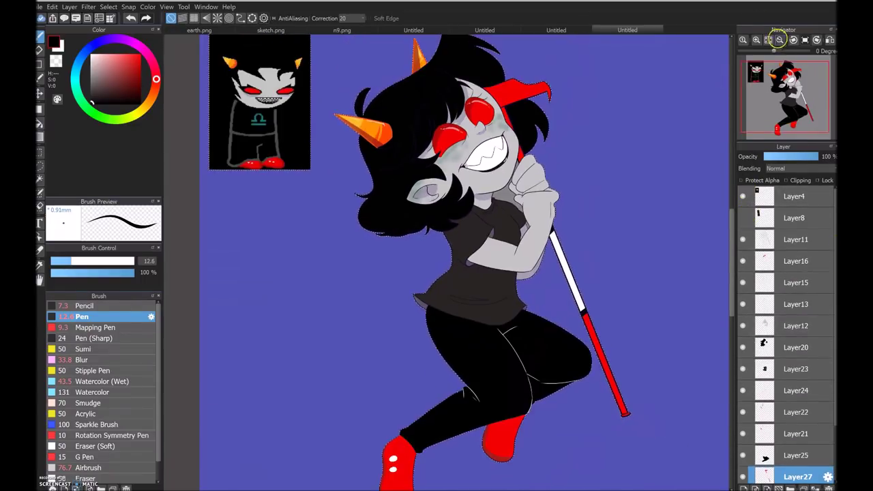
pyautogui.click(757, 41)
pyautogui.press('x')
pyautogui.moveTo(71, 260); pyautogui.dragTo(54, 261)
pyautogui.click(757, 40)
pyautogui.moveTo(629, 115); pyautogui.dragTo(613, 115)
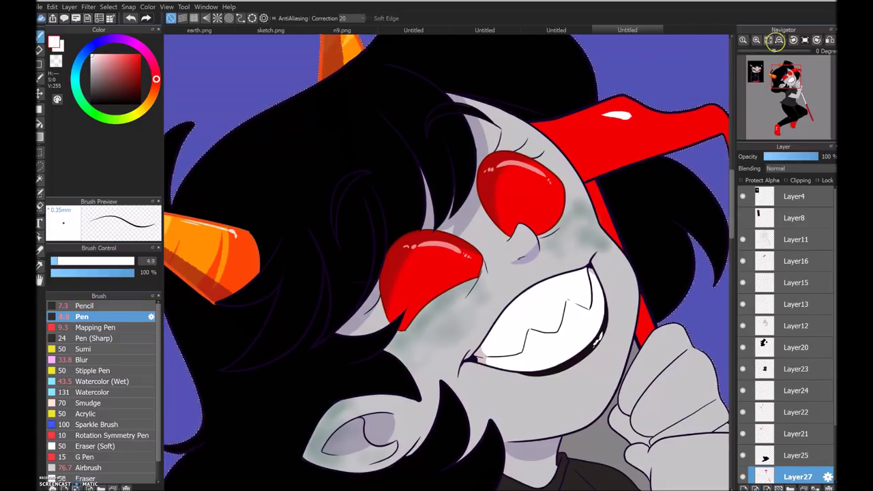
pyautogui.click(781, 39)
pyautogui.moveTo(785, 82)
pyautogui.mouseDown()
pyautogui.moveTo(786, 102)
pyautogui.moveTo(786, 88)
pyautogui.mouseUp()
pyautogui.scroll(-2, 328, 371)
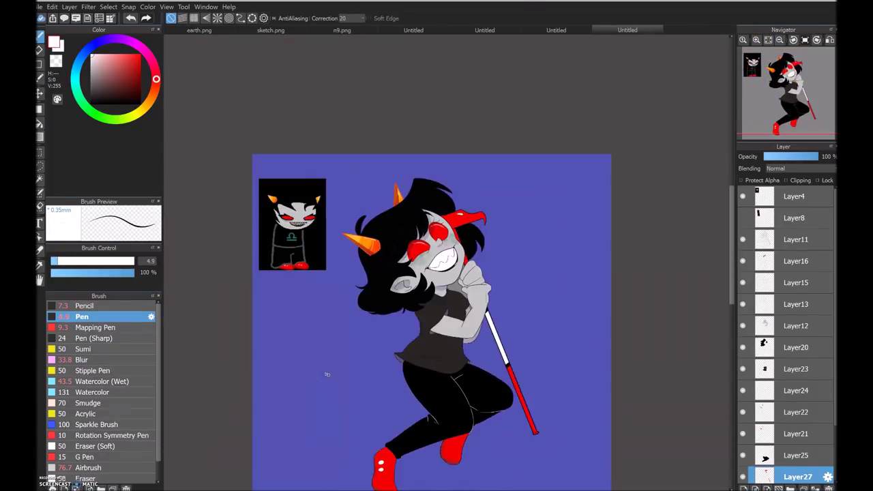
# Step: Draw thin white strand lines over the hair on a new layer above the line art, with the Pen at size 4.9
pyautogui.hotkey('ctrl', 'shift', 'n')
pyautogui.scroll(3, 330, 453)
pyautogui.scroll(3, 370, 232)
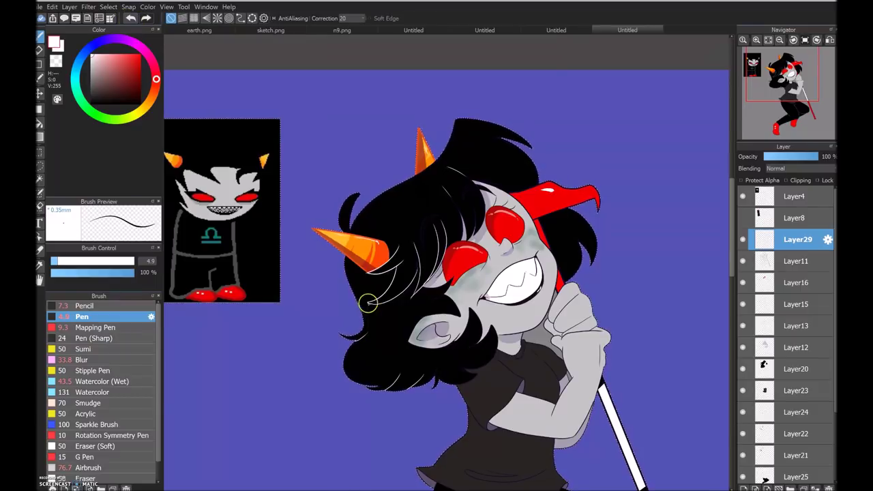
# Step: Airbrush a bluish sheen across the hair on a new layer at 60% opacity, and set the strand lines in Layer29 to 30% opacity
pyautogui.click(107, 40)
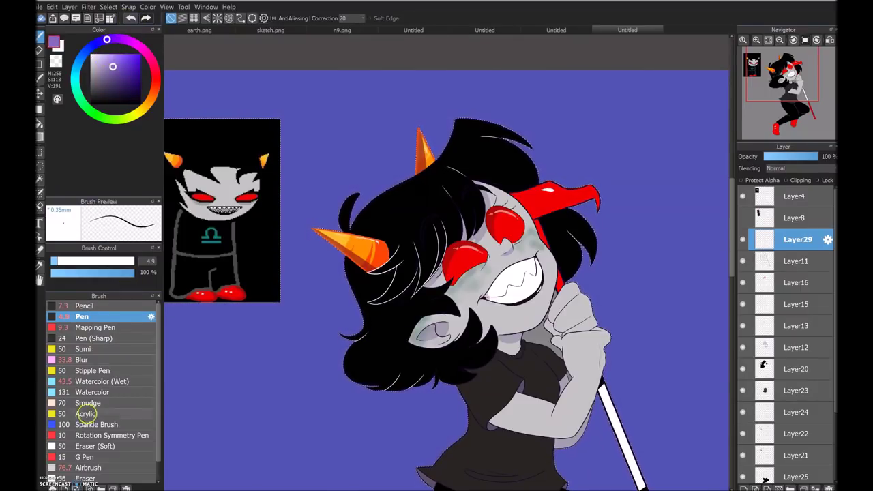
pyautogui.moveTo(87, 468); pyautogui.dragTo(85, 404)
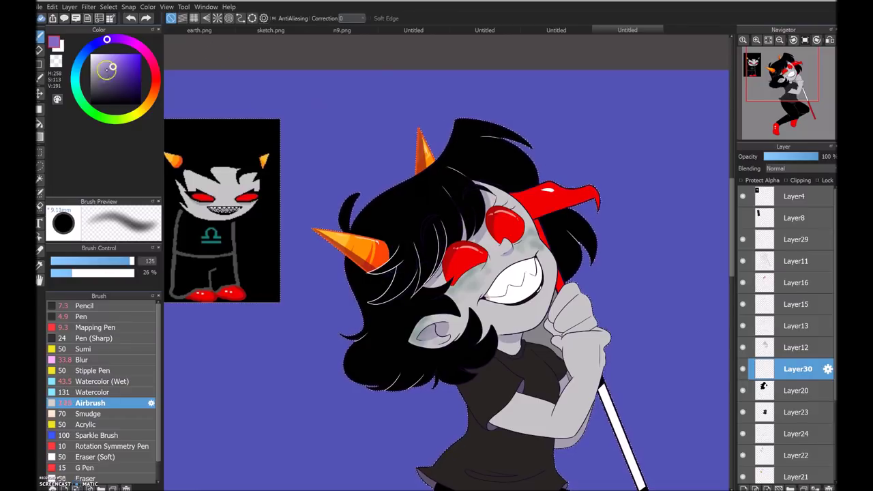
pyautogui.click(39, 51)
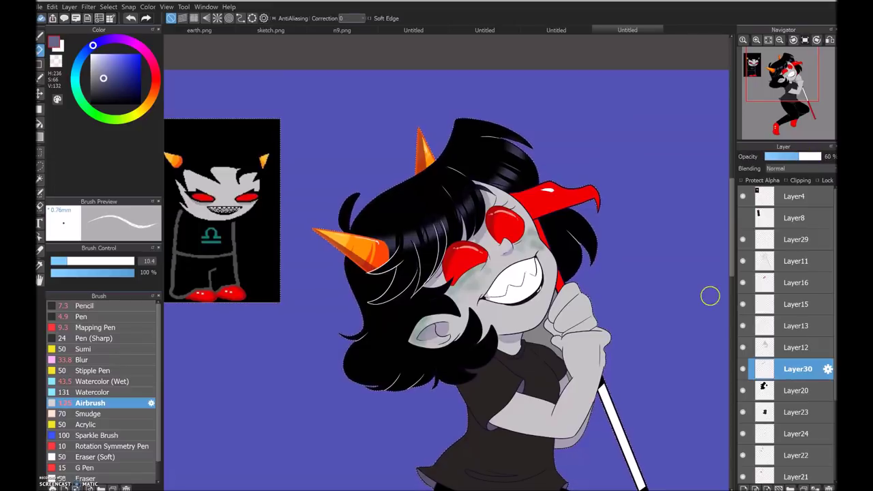
pyautogui.click(797, 239)
pyautogui.moveTo(791, 156); pyautogui.dragTo(777, 156)
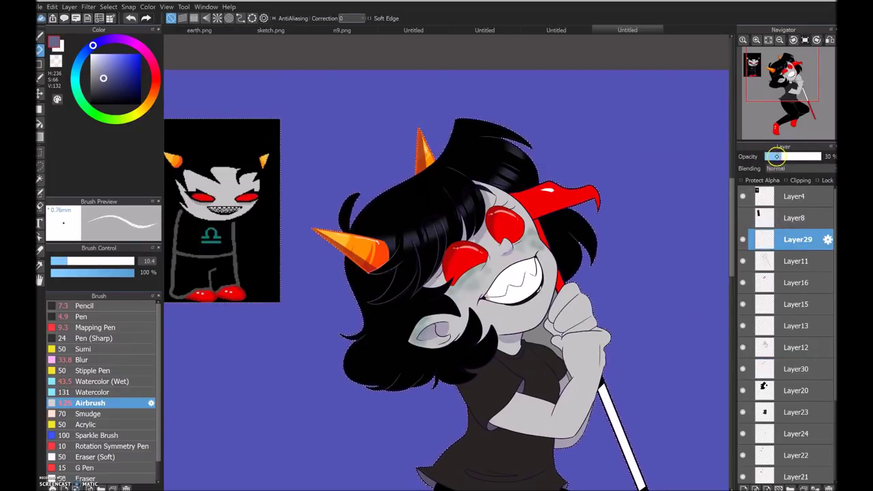
# Step: Cover the whole character in dark green (H152, S190, V90) on the top layer, Layer31, with the Pen at size 350 and 33% opacity
pyautogui.press('b')
pyautogui.scroll(-5, 332, 396)
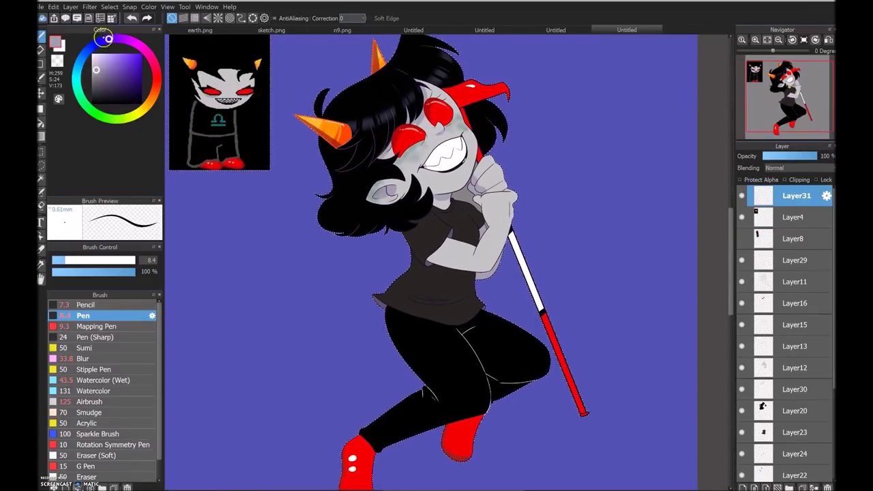
pyautogui.moveTo(106, 39); pyautogui.dragTo(81, 97)
pyautogui.click(118, 71)
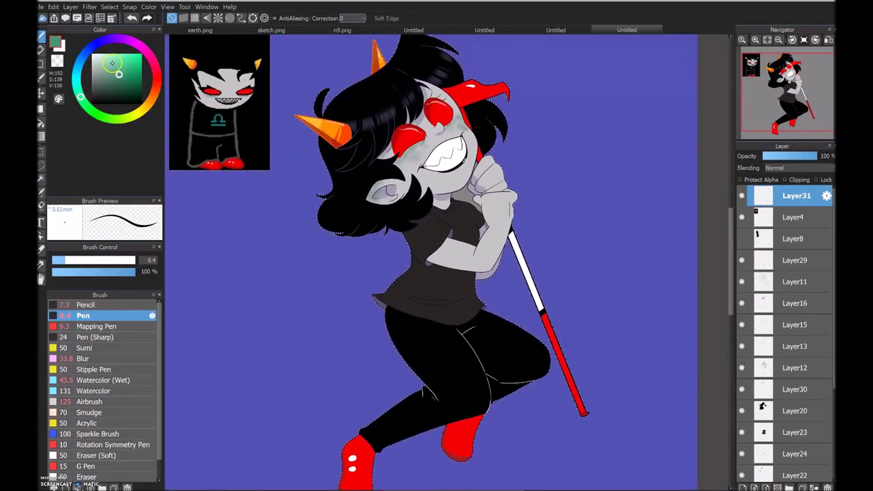
pyautogui.moveTo(54, 260); pyautogui.dragTo(135, 260)
pyautogui.scroll(-2, 211, 234)
pyautogui.moveTo(386, 409); pyautogui.dragTo(508, 327)
pyautogui.moveTo(539, 364)
pyautogui.mouseDown()
pyautogui.moveTo(416, 111)
pyautogui.moveTo(396, 111)
pyautogui.moveTo(434, 179)
pyautogui.moveTo(415, 195)
pyautogui.mouseUp()
pyautogui.click(782, 156)
pyautogui.click(129, 86)
pyautogui.moveTo(457, 123)
pyautogui.mouseDown()
pyautogui.moveTo(444, 204)
pyautogui.moveTo(481, 322)
pyautogui.moveTo(370, 141)
pyautogui.moveTo(438, 143)
pyautogui.mouseUp()
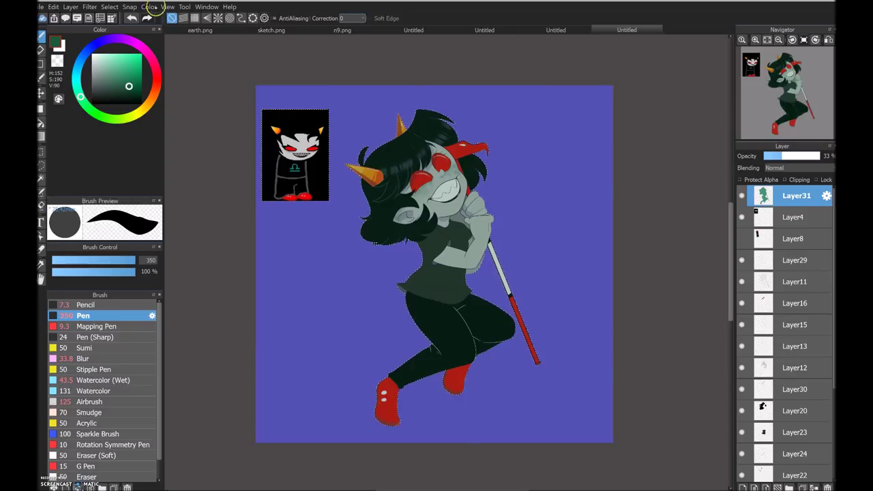
# Step: Set the canvas background colour to black
pyautogui.click(167, 6)
pyautogui.click(204, 161)
pyautogui.click(167, 6)
pyautogui.click(196, 173)
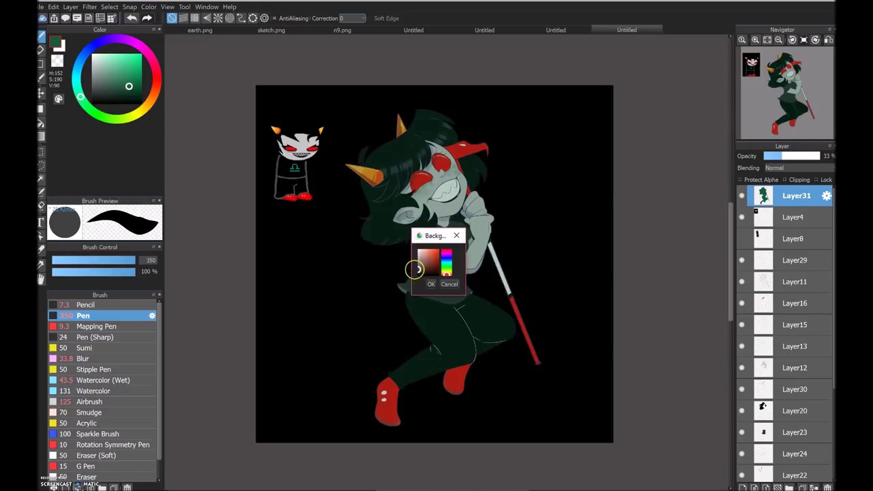
pyautogui.click(431, 284)
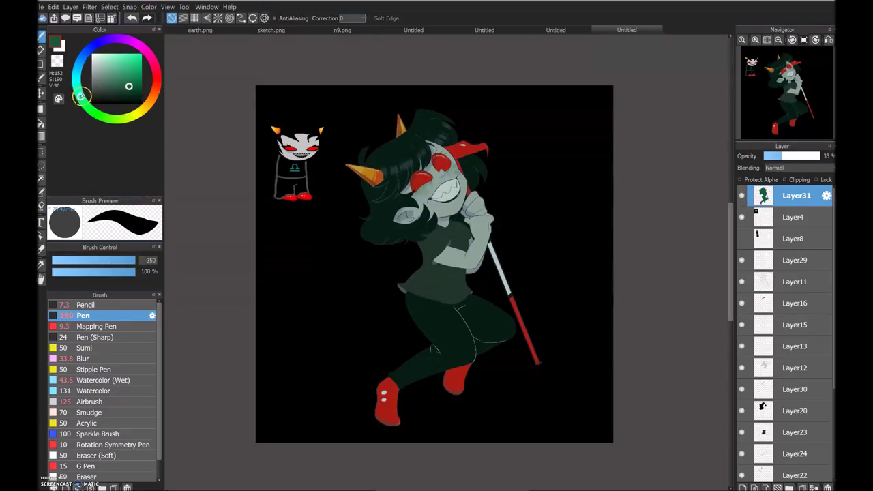
# Step: Draw a filled teal rectangle behind the character on a new layer and a large dark teal Libra symbol over it, hiding the reference in Layer4
pyautogui.moveTo(565, 122); pyautogui.dragTo(307, 407)
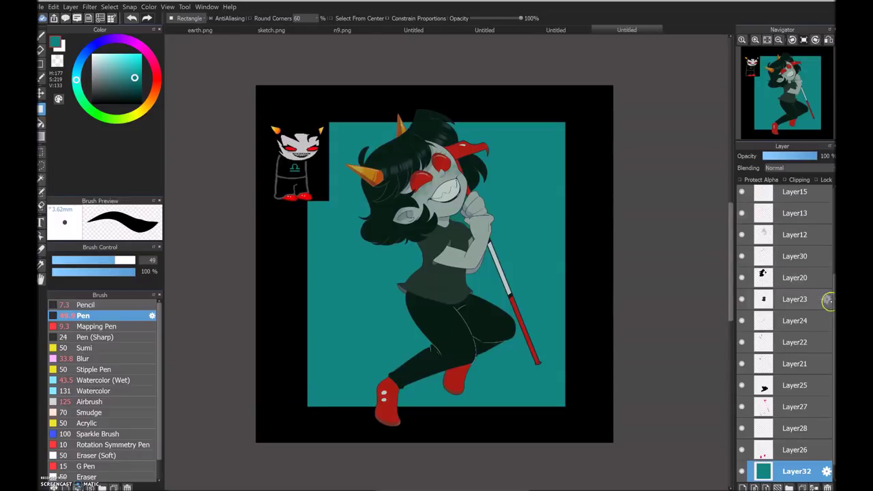
pyautogui.click(758, 298)
pyautogui.press('b')
pyautogui.click(122, 68)
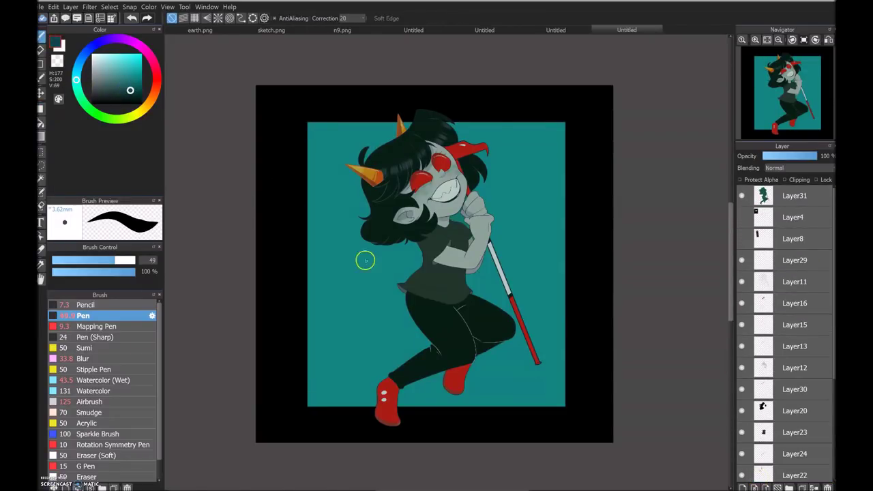
pyautogui.moveTo(497, 179); pyautogui.dragTo(553, 203)
# Step: Sign the artwork in white beside the near shoe on a new top layer, and set that layer's opacity to 12%
pyautogui.hotkey('ctrl', 'shift', 'n')
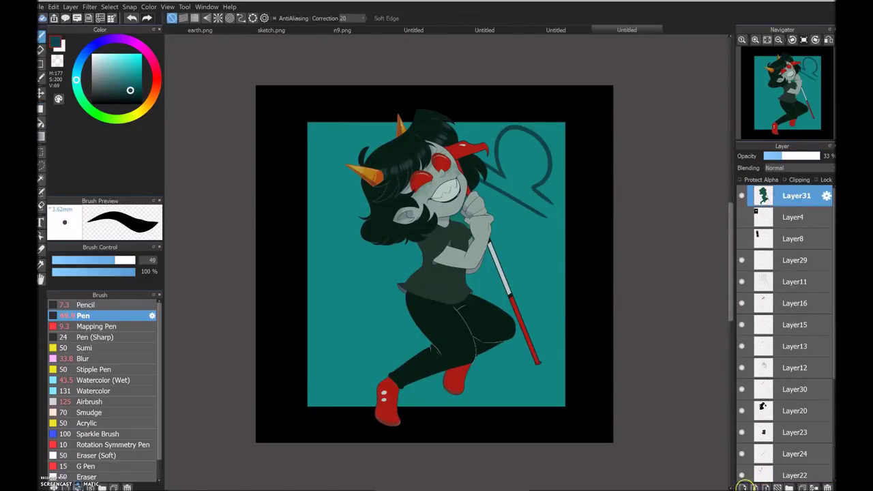
pyautogui.click(93, 55)
pyautogui.moveTo(355, 400)
pyautogui.mouseDown()
pyautogui.moveTo(413, 348)
pyautogui.moveTo(320, 409)
pyautogui.mouseUp()
pyautogui.click(772, 156)
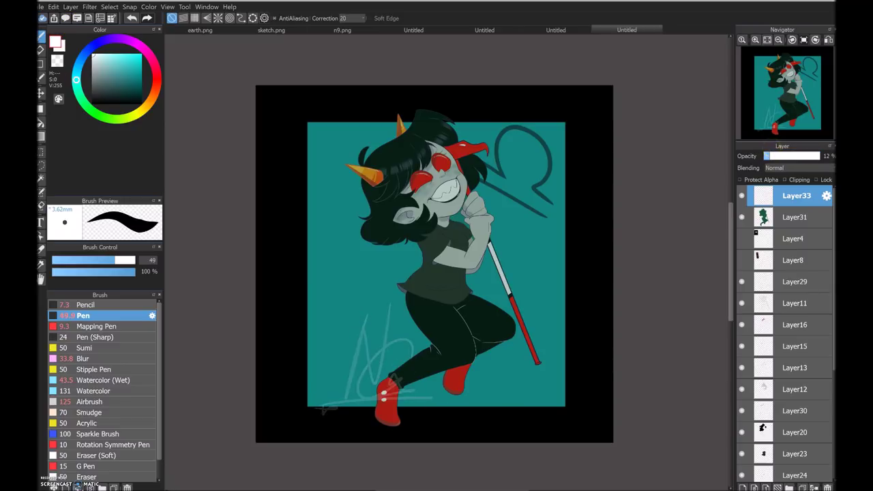
# Step: Hide the green overlay and draw a small dark teal Libra symbol on the shirt's chest in Layer23, with the Pen at size 12.1
pyautogui.click(797, 453)
pyautogui.hotkey('ctrl', '+')
pyautogui.click(42, 266)
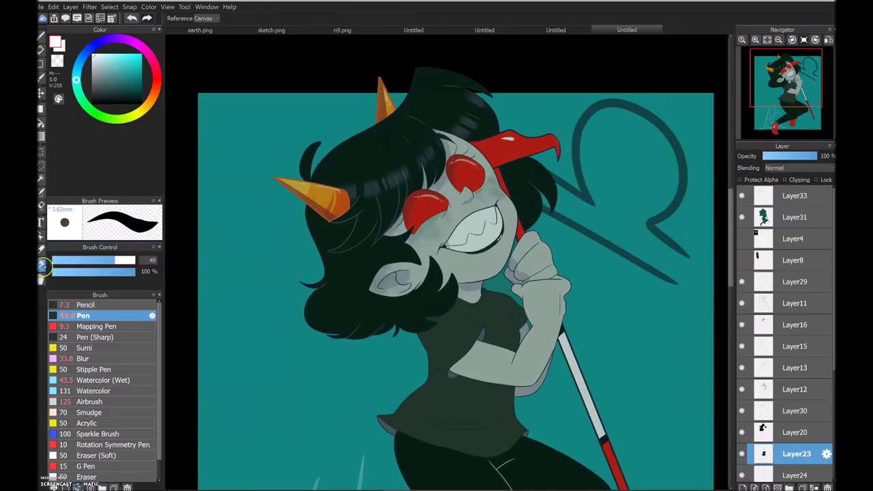
pyautogui.scroll(-5, 785, 355)
pyautogui.click(41, 38)
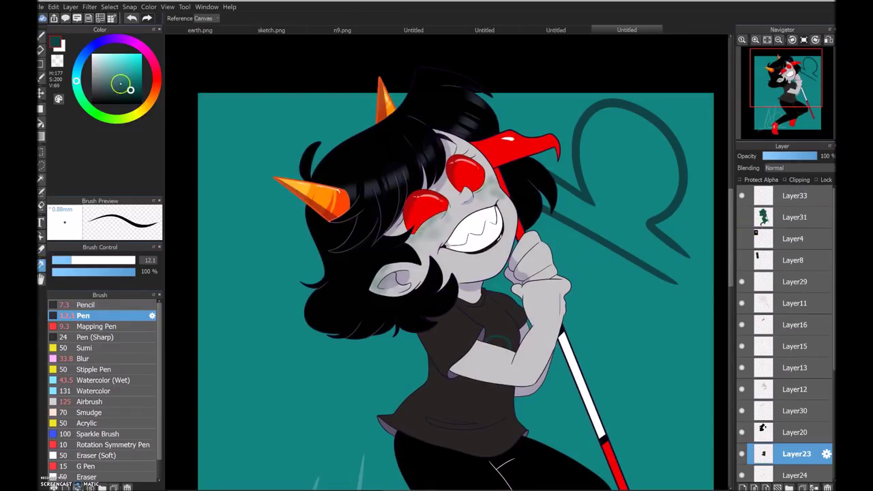
# Step: Dot grey-teal freckles across both cheeks on Layer12 with the Pen at size 12.1
pyautogui.press('b')
pyautogui.scroll(3, 469, 384)
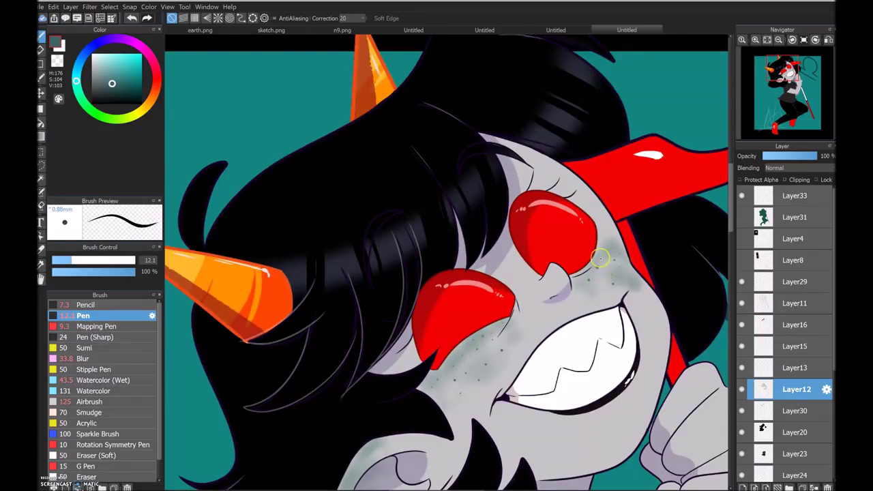
pyautogui.moveTo(380, 454); pyautogui.dragTo(447, 320)
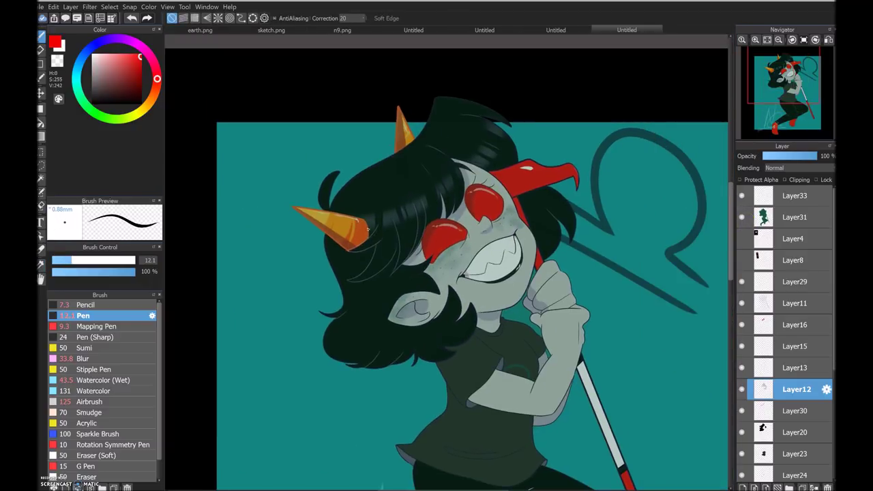
# Step: Lower the green overlay's opacity, then airbrush a red glow around the eyes on Layer33 at size 140 and 36% layer opacity
pyautogui.click(795, 217)
pyautogui.click(795, 195)
pyautogui.click(92, 402)
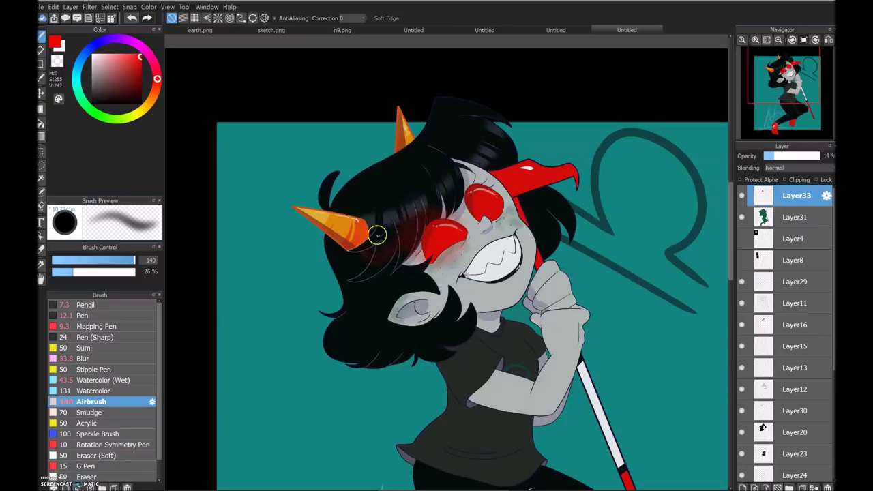
pyautogui.moveTo(782, 155); pyautogui.dragTo(792, 155)
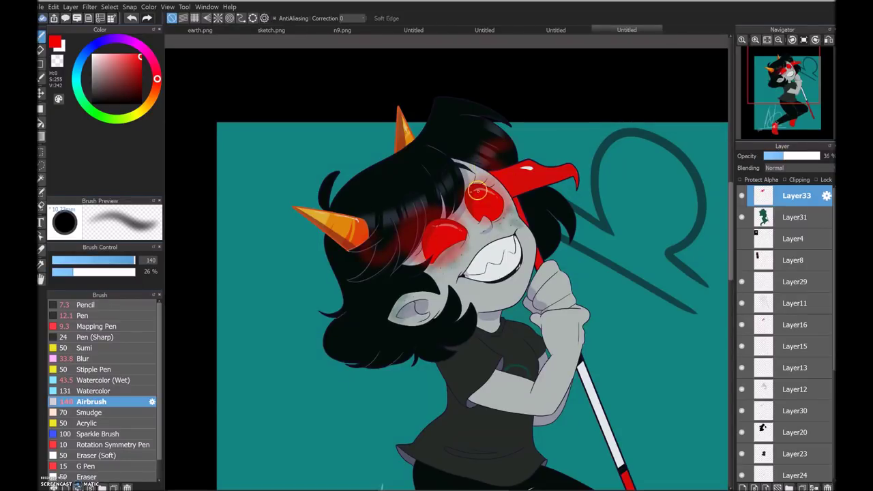
# Step: Scale down the teal rectangle in Layer32 so that it frames the character more tightly
pyautogui.scroll(-5, 831, 373)
pyautogui.scroll(-3, 332, 159)
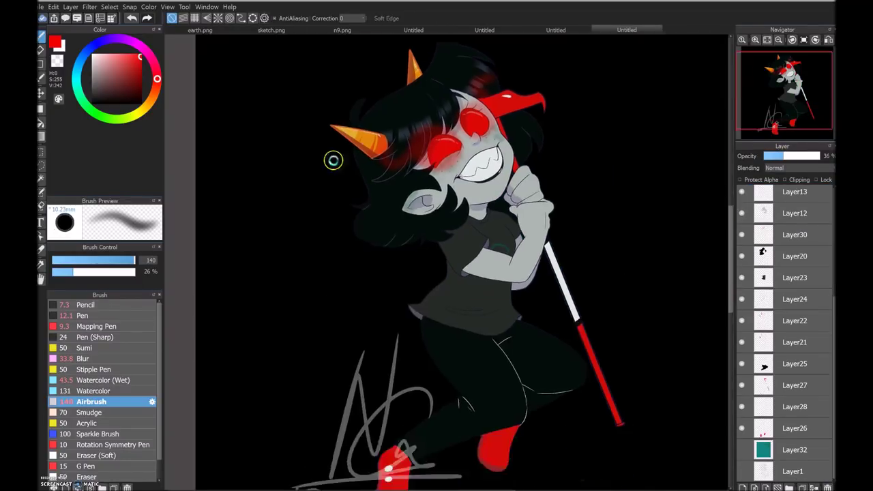
pyautogui.click(792, 450)
pyautogui.click(53, 6)
pyautogui.click(102, 64)
pyautogui.moveTo(292, 83); pyautogui.dragTo(313, 122)
pyautogui.click(703, 488)
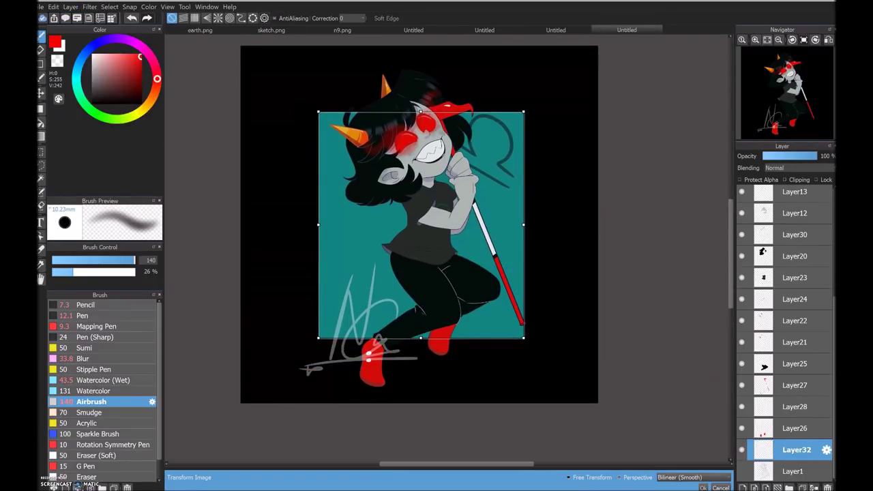
# Step: Lasso the signature on Layer33, shrink it to sit just above the near shoe, and clear the selection
pyautogui.scroll(5, 784, 307)
pyautogui.click(745, 198)
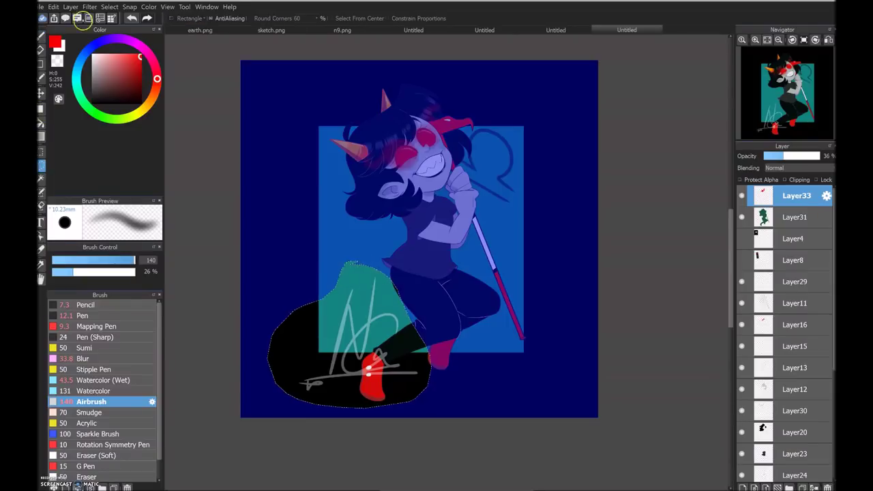
pyautogui.click(110, 7)
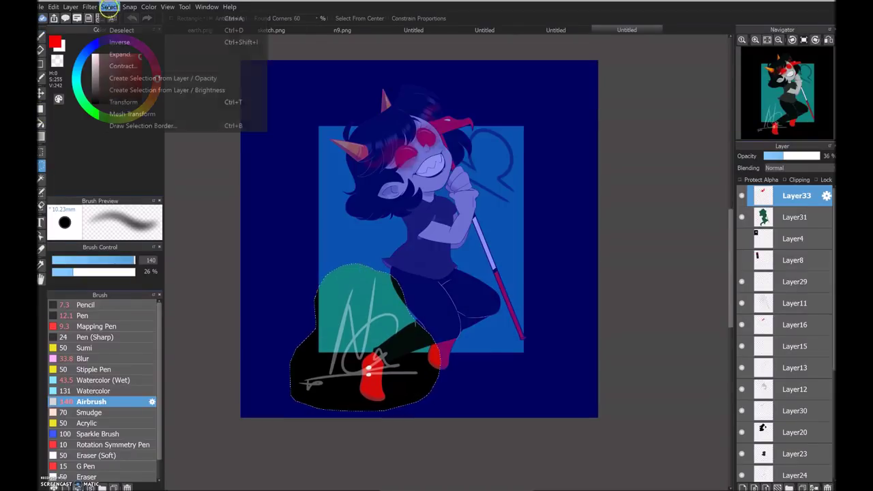
pyautogui.click(122, 102)
pyautogui.moveTo(292, 254)
pyautogui.mouseDown()
pyautogui.moveTo(361, 312)
pyautogui.moveTo(370, 308)
pyautogui.moveTo(373, 321)
pyautogui.mouseUp()
pyautogui.click(703, 487)
pyautogui.click(109, 7)
pyautogui.click(114, 30)
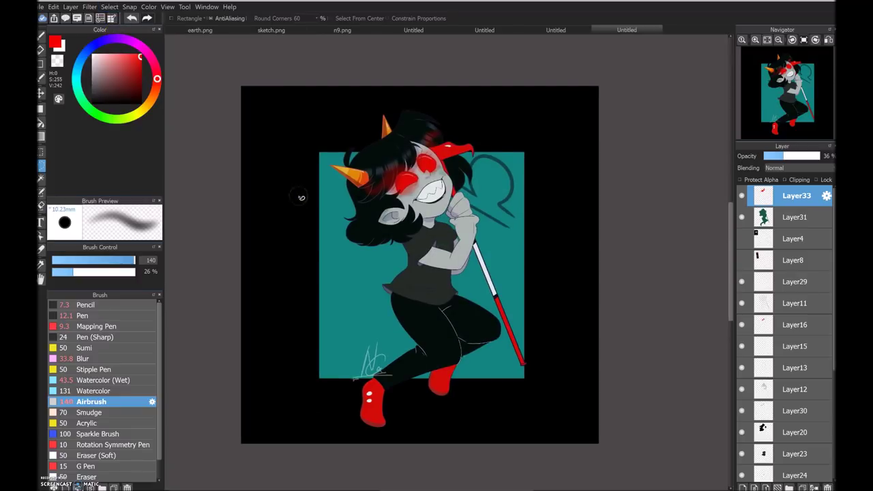
# Step: Paint over the large Libra symbol with the background's teal on a new layer above Layer32, using the Pen at size 56
pyautogui.click(83, 316)
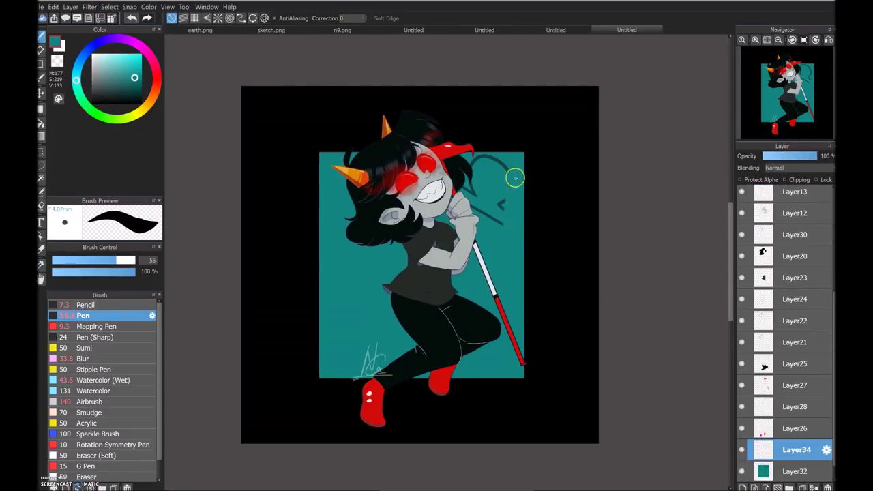